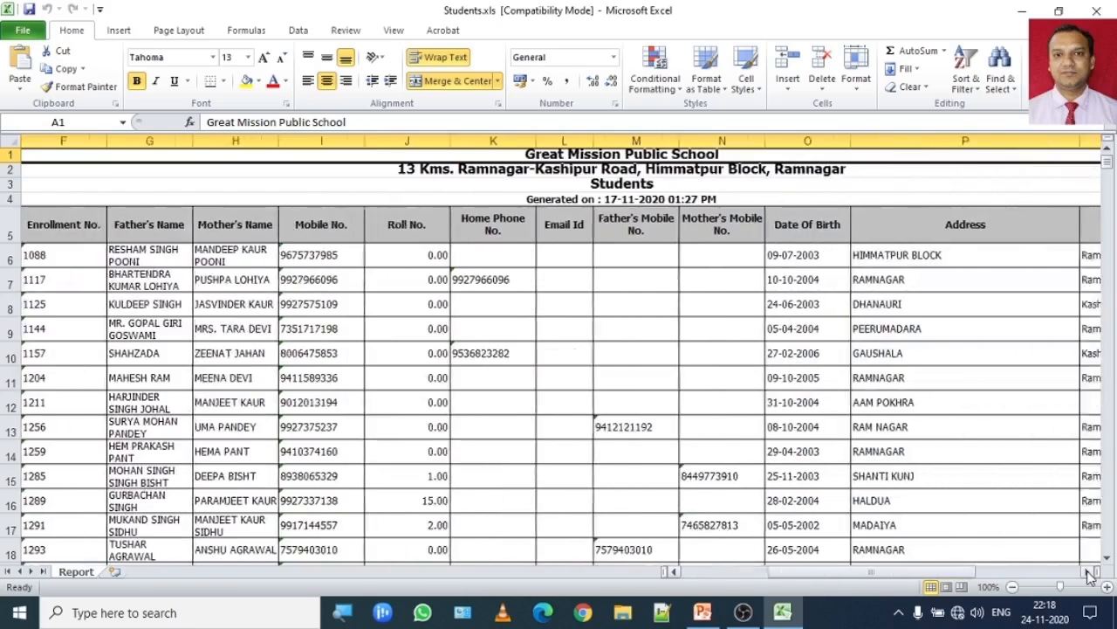
Step: Examine the student report's columns across the full width of the sheet, from Status to Blood Group
left_click(1091, 572)
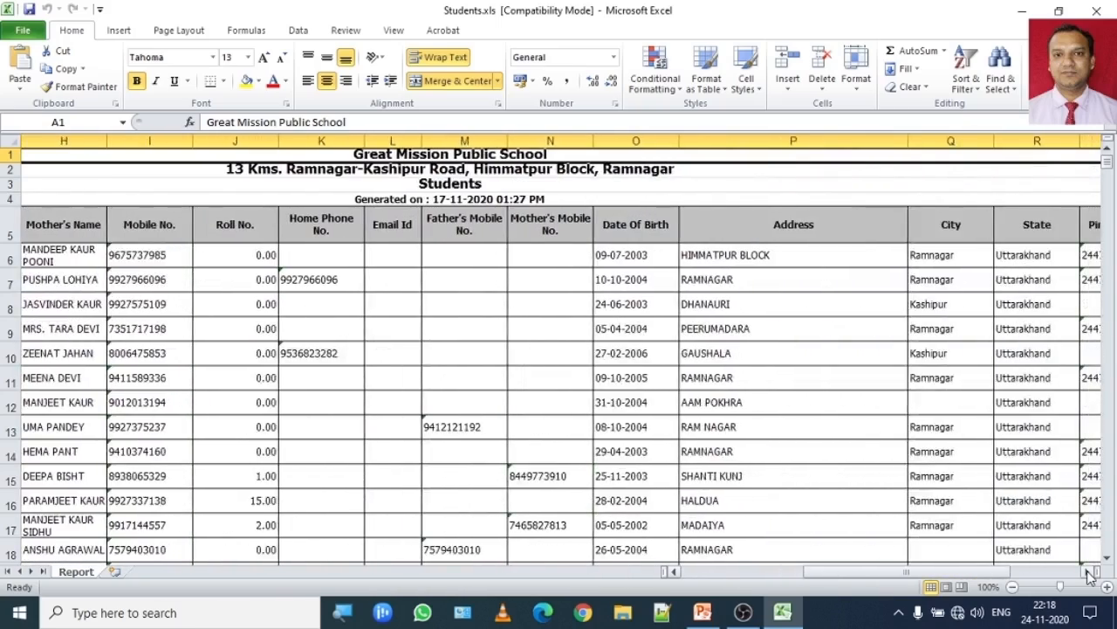
left_click(1092, 572)
left_click(1091, 572)
left_click(1091, 572)
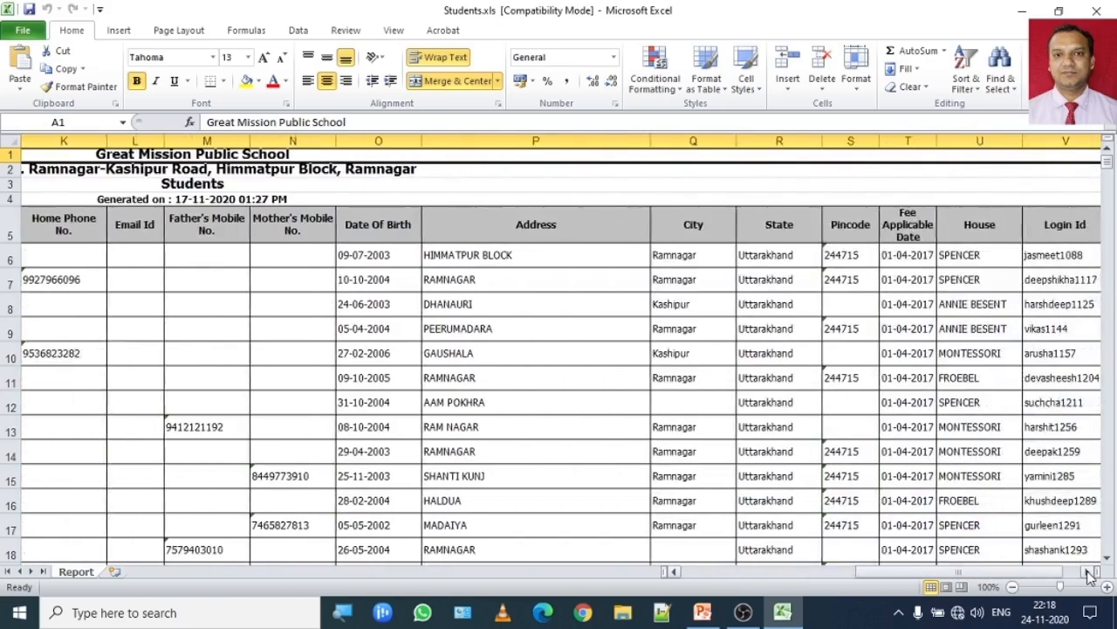
left_click(1092, 572)
left_click(1091, 571)
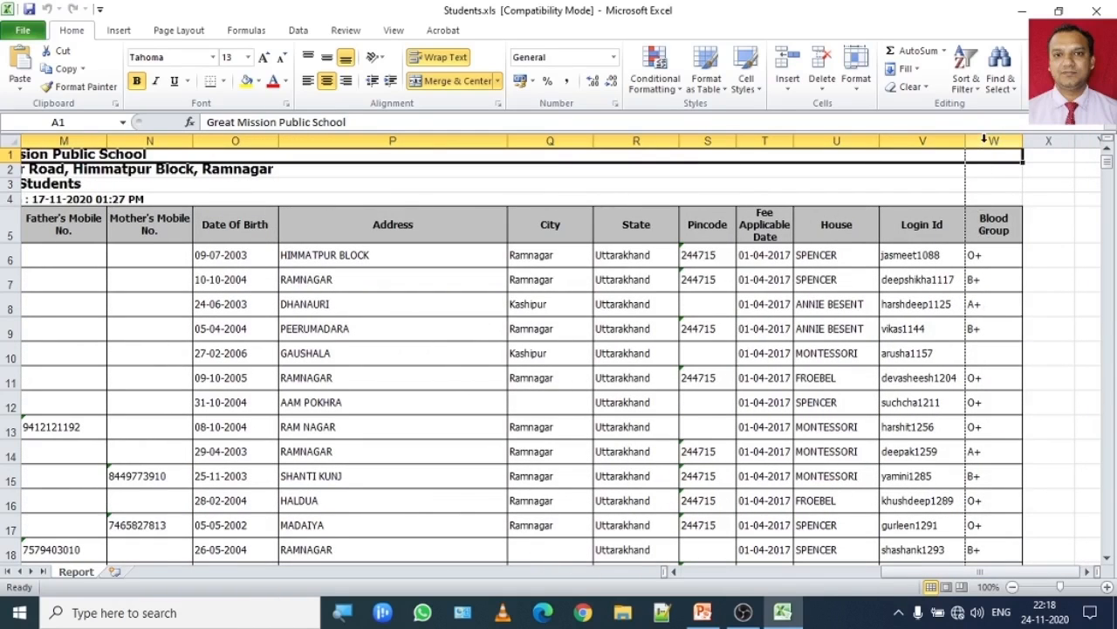
left_click_drag(965, 572, 790, 570)
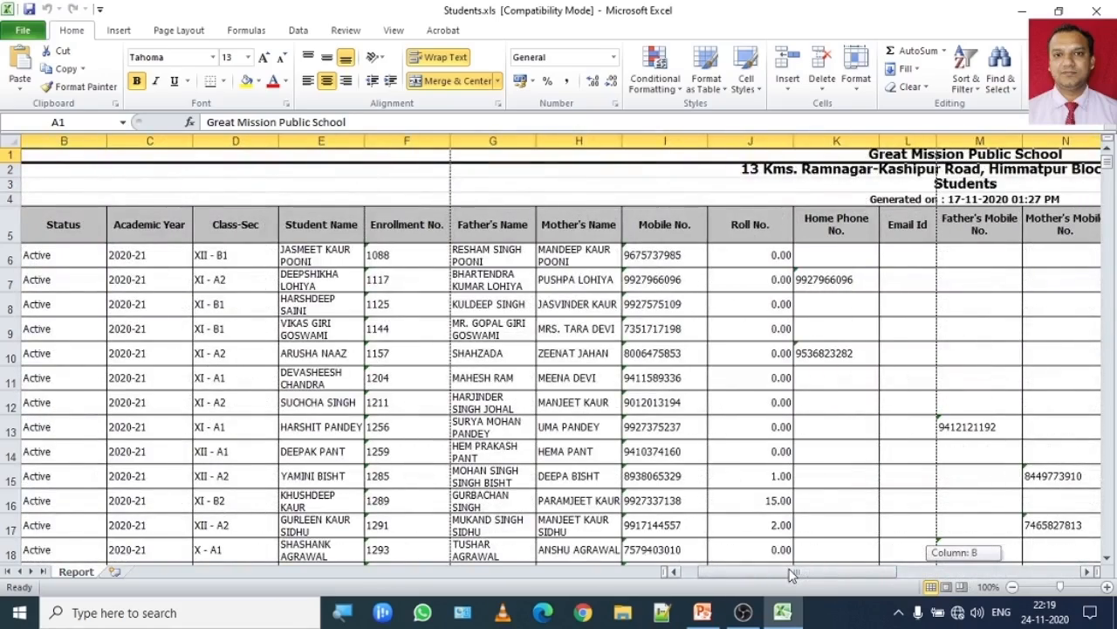
left_click_drag(791, 573, 790, 573)
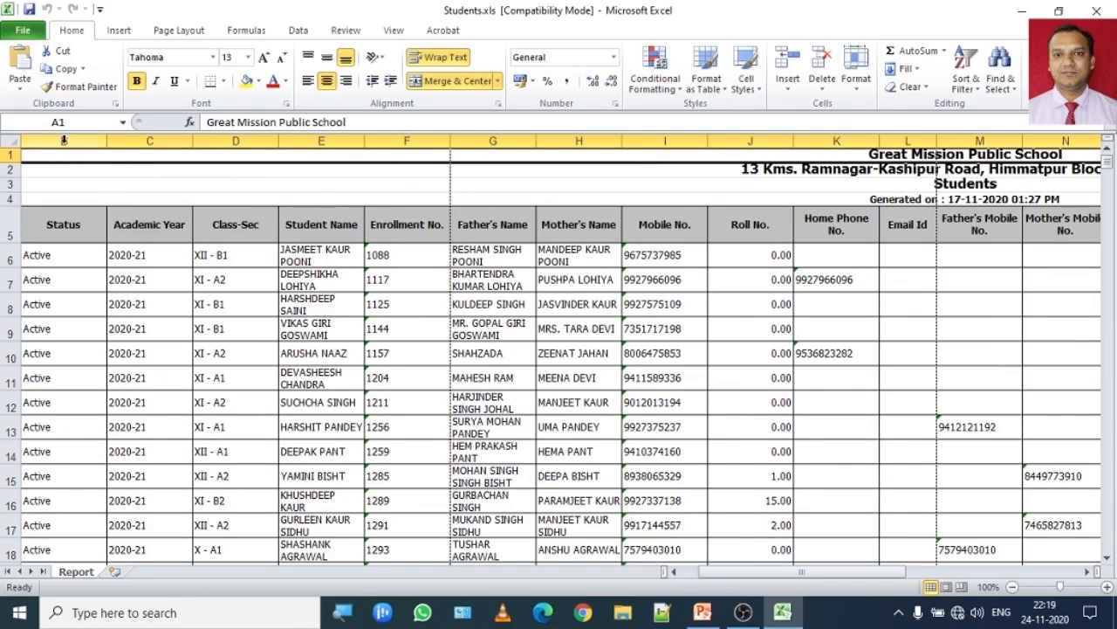
Step: Select the whole sheet and autofit the width of every column to its contents
left_click(9, 140)
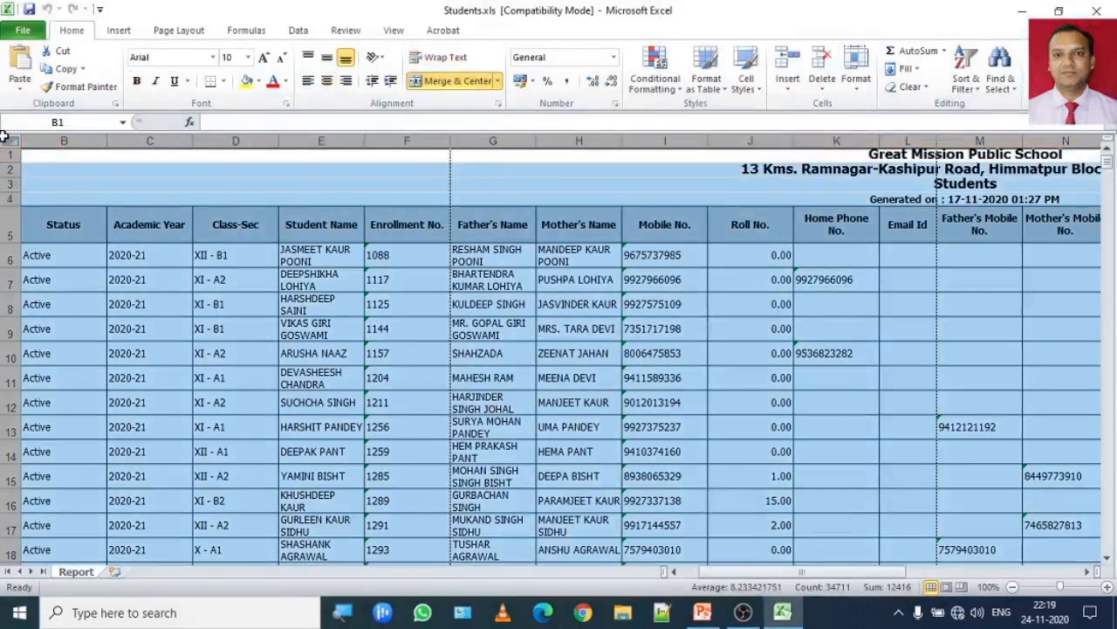
double_click(107, 142)
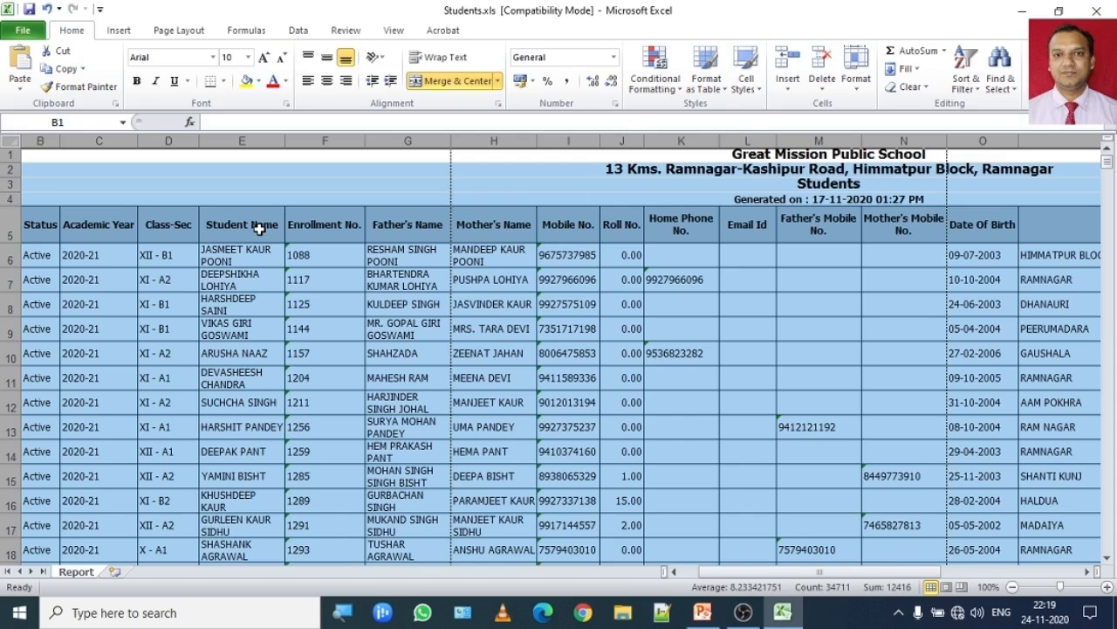
Step: Set the print orientation to Landscape, review the print preview and return to the worksheet
left_click(26, 32)
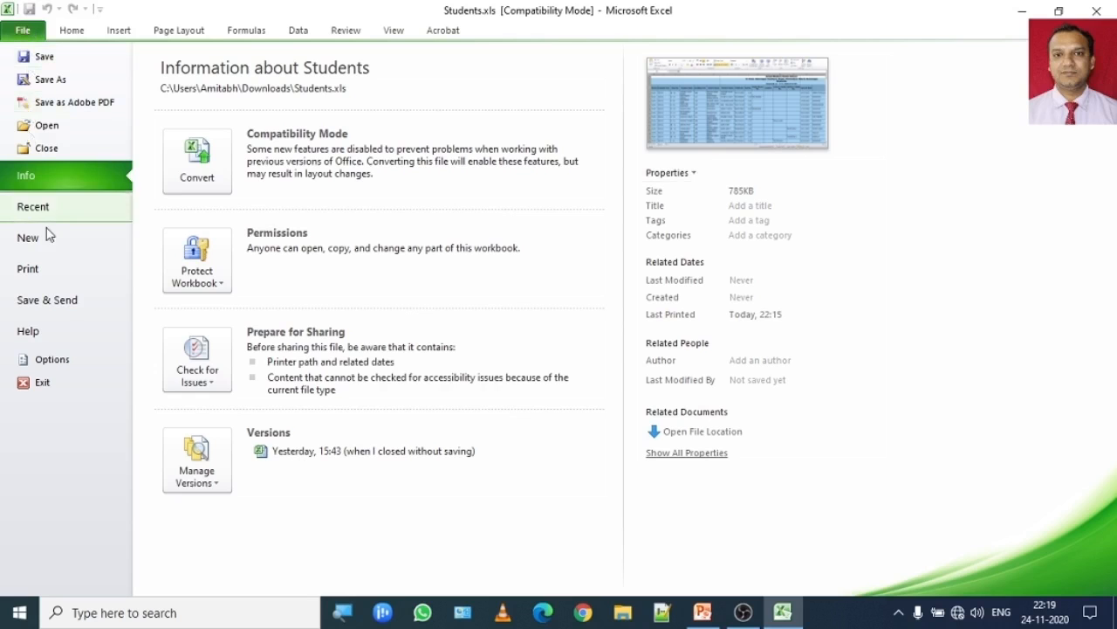
left_click(69, 277)
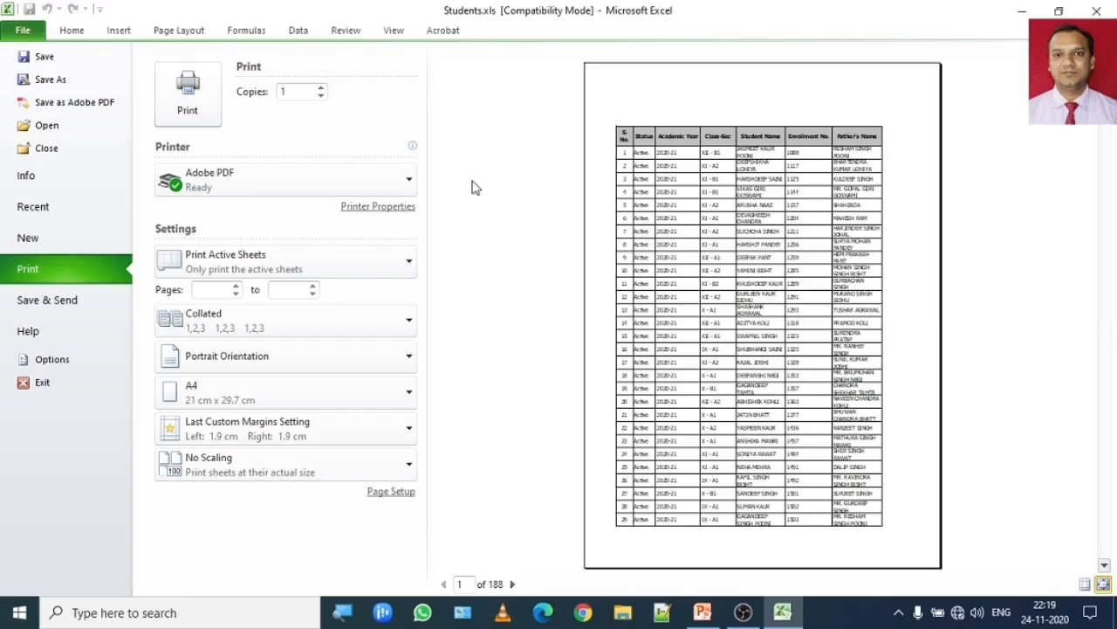
left_click(324, 356)
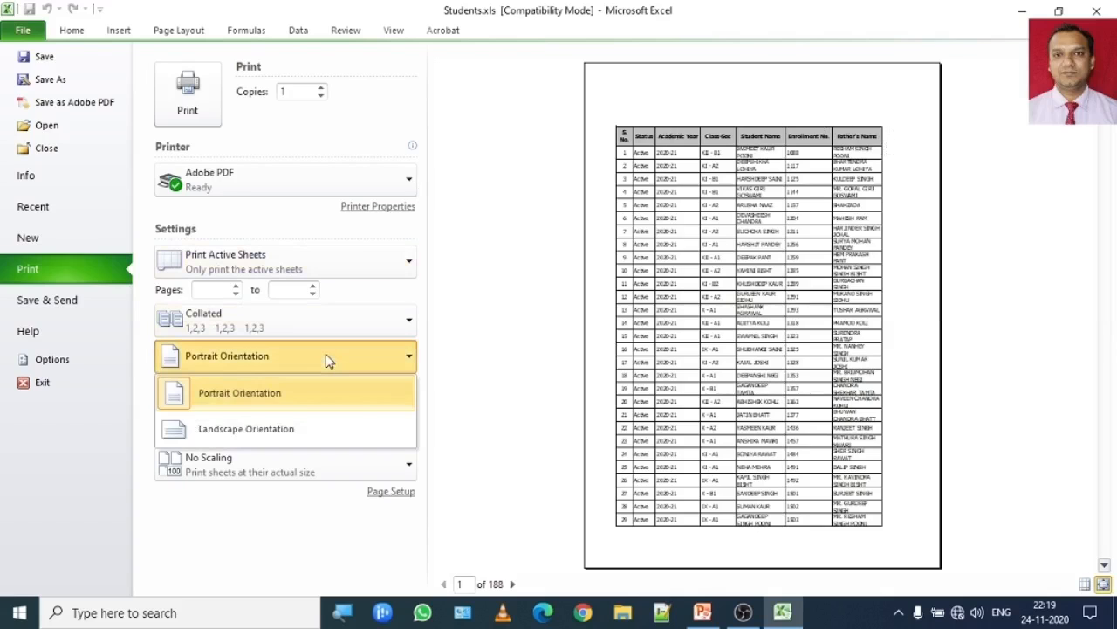
left_click(295, 427)
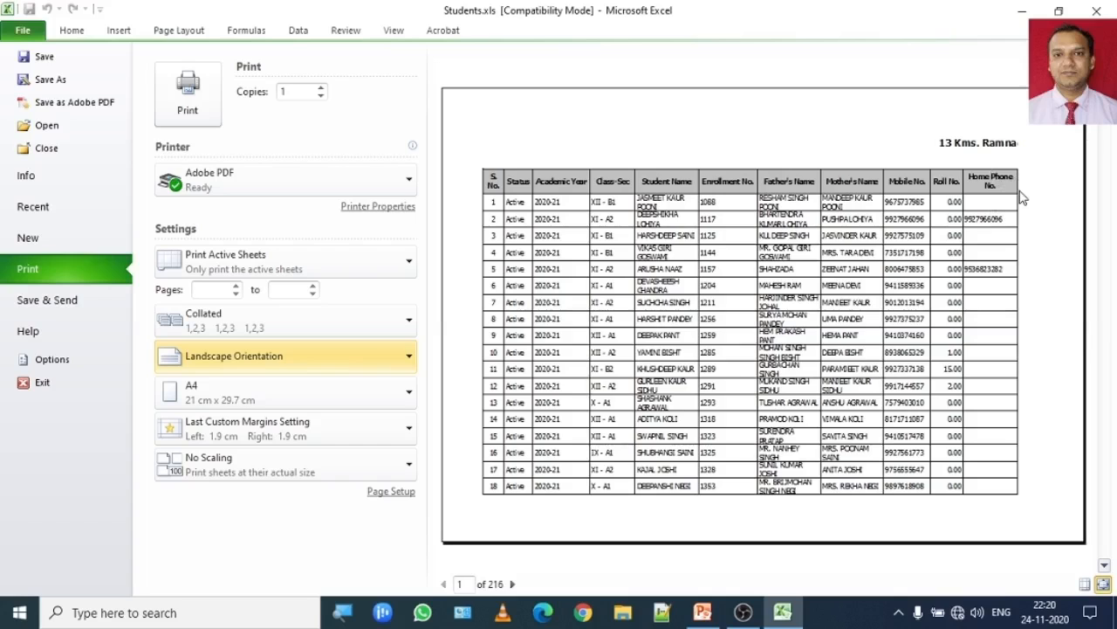
left_click(35, 38)
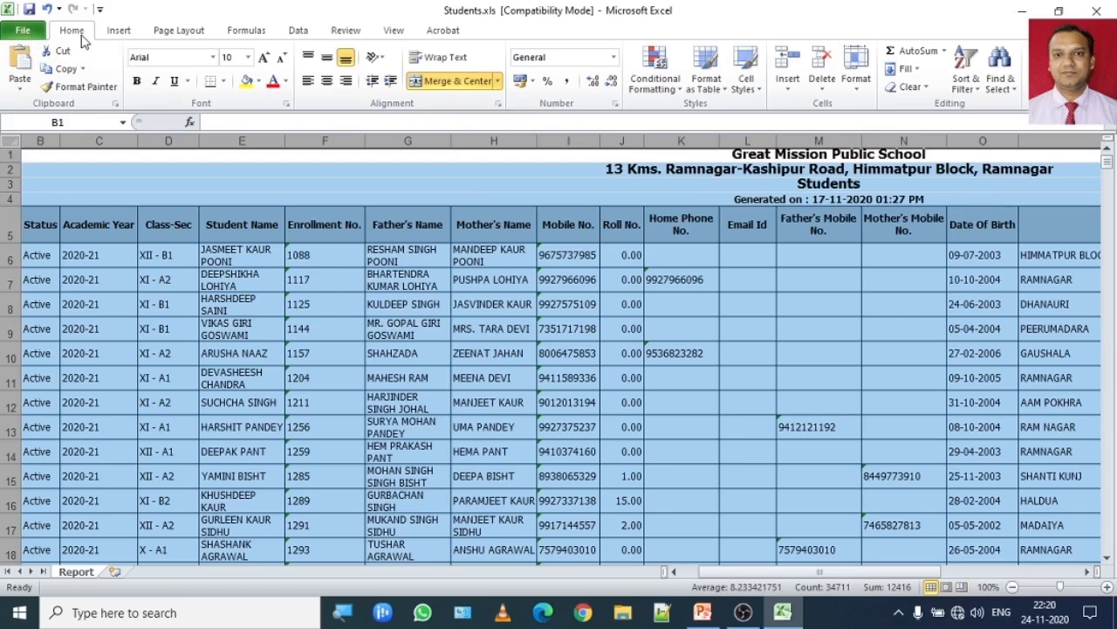
Step: In Page Break Preview, move the page breaks so all columns through Blood Group fit on one page and page 1 ends after row 25
left_click(394, 30)
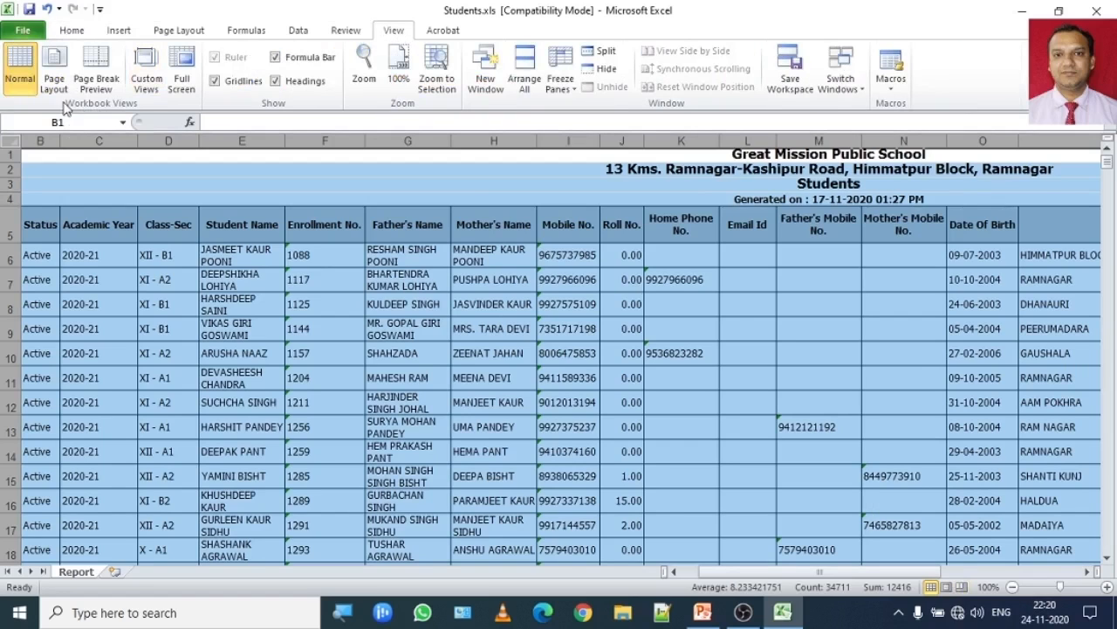
left_click(101, 79)
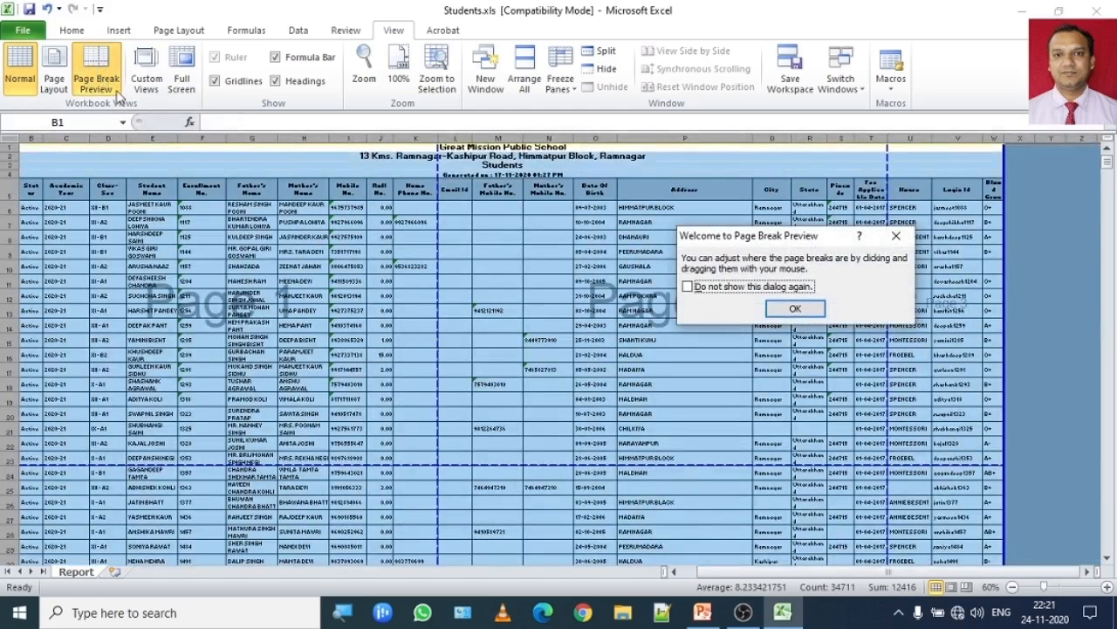
left_click(794, 311)
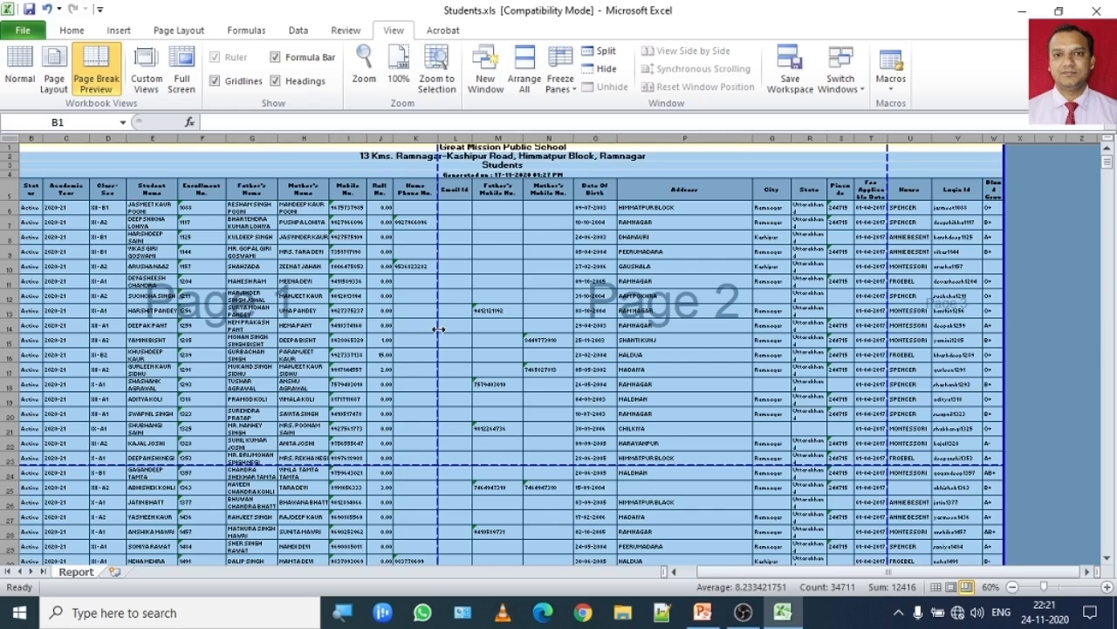
left_click_drag(439, 330, 469, 331)
left_click_drag(412, 481, 411, 494)
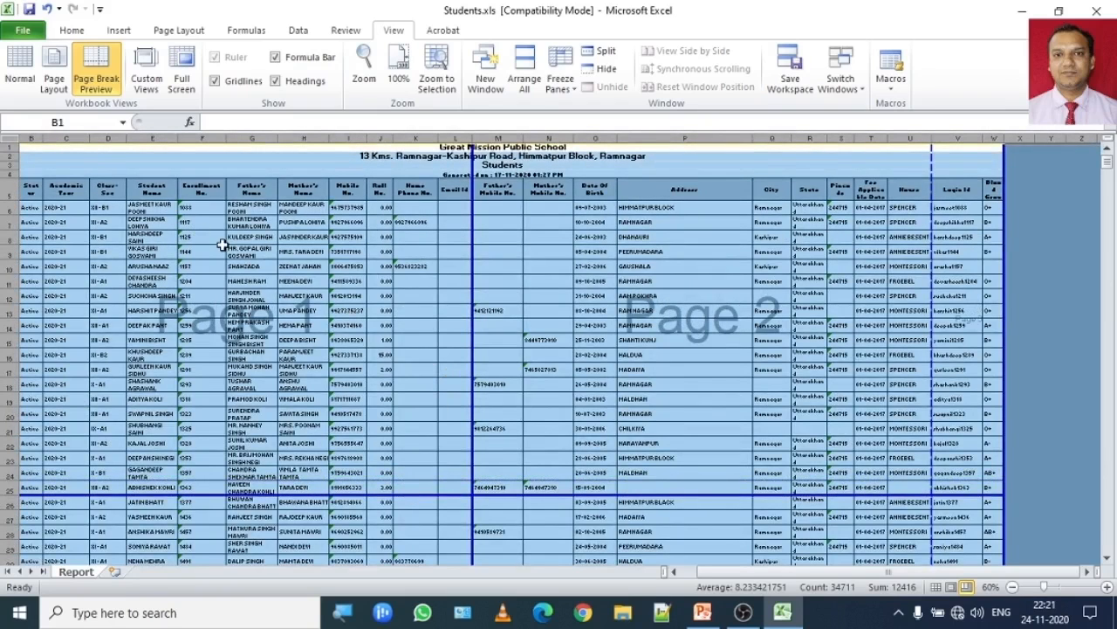
left_click_drag(471, 264, 1005, 277)
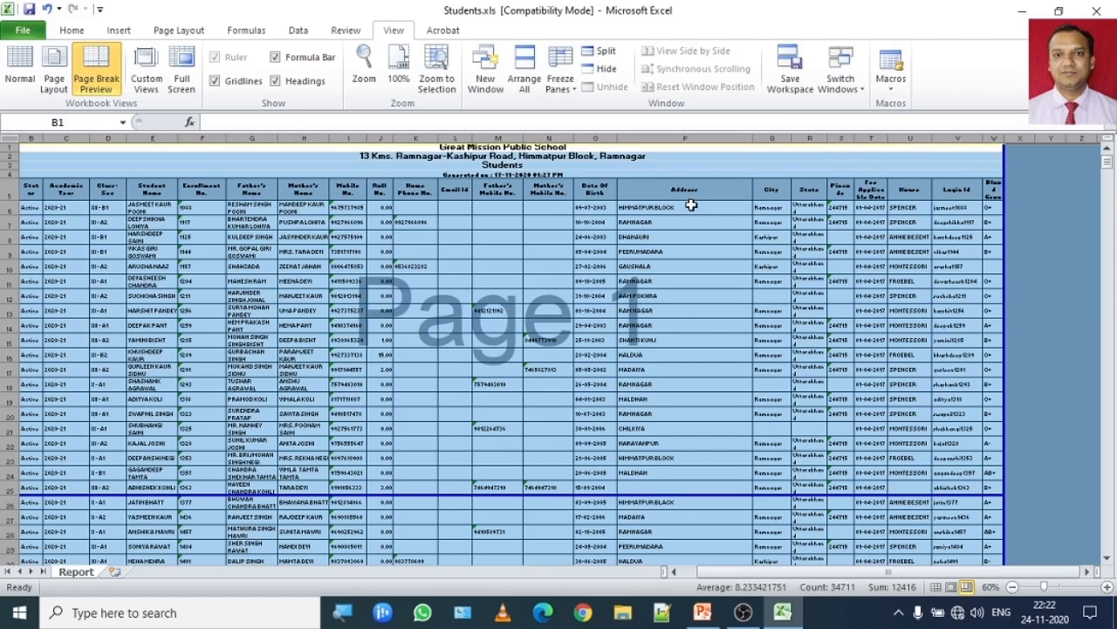
Step: Increase the height of all rows uniformly and check the sheet in the print preview
left_click_drag(4, 175, 5, 184)
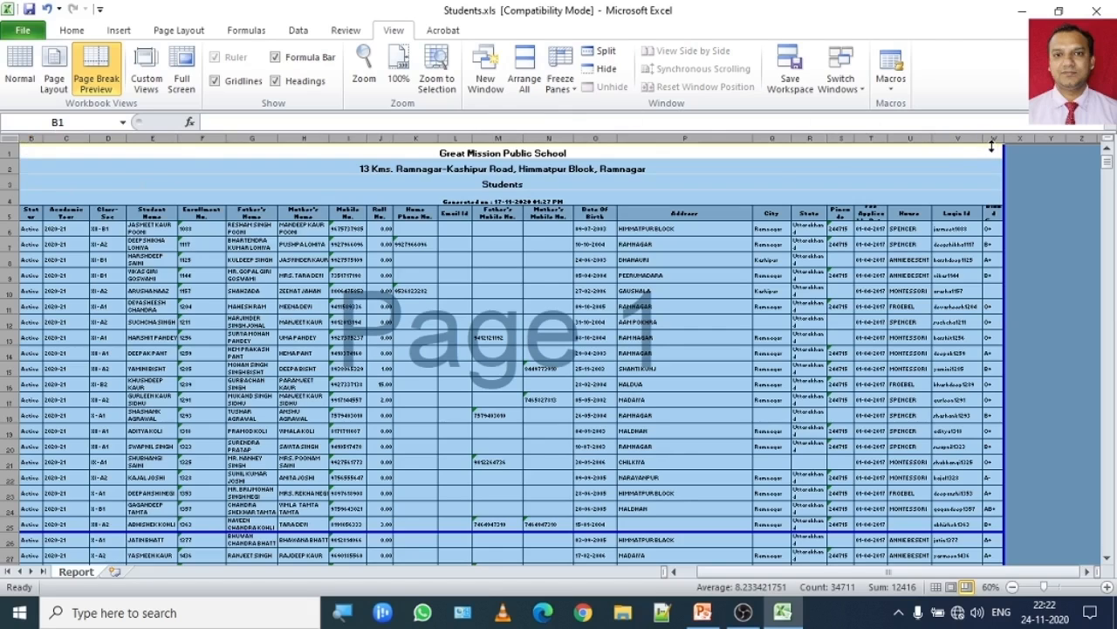
left_click(28, 31)
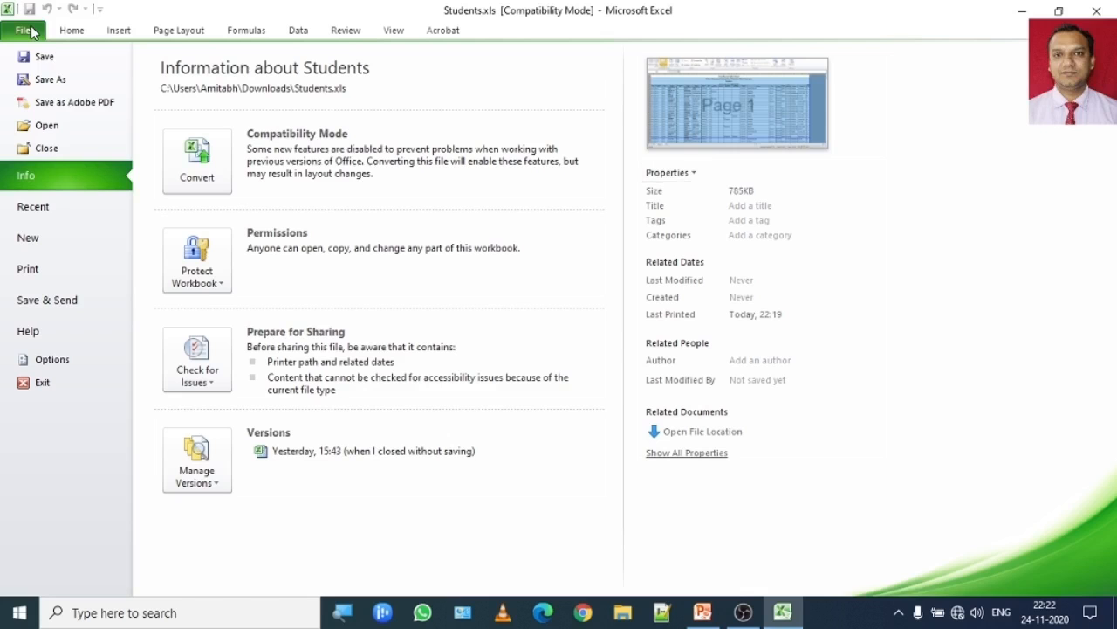
left_click(37, 272)
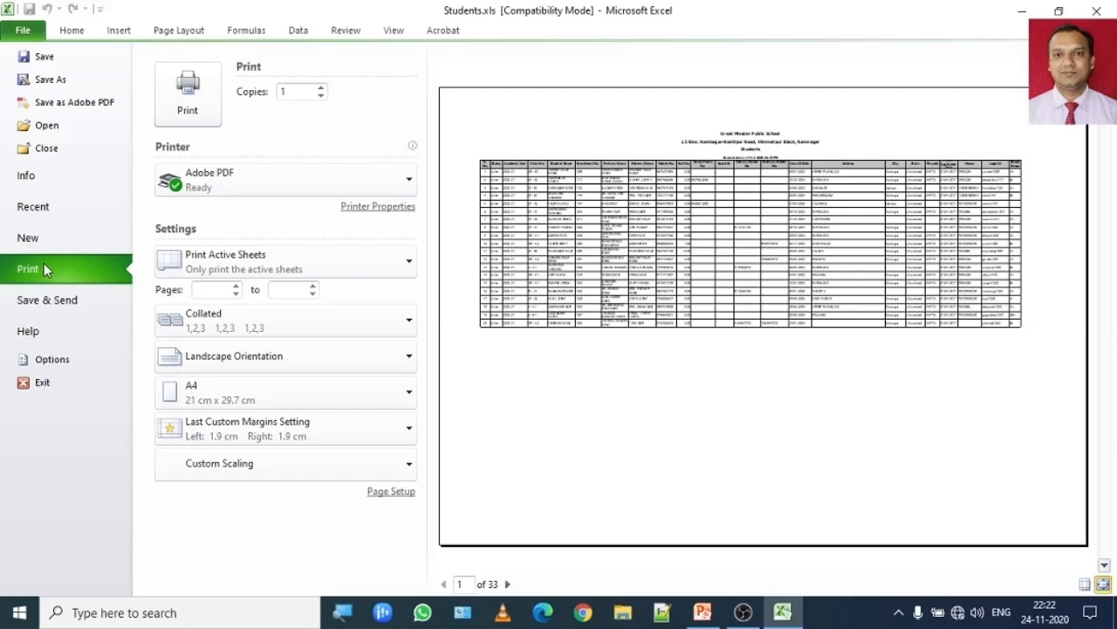
left_click(23, 31)
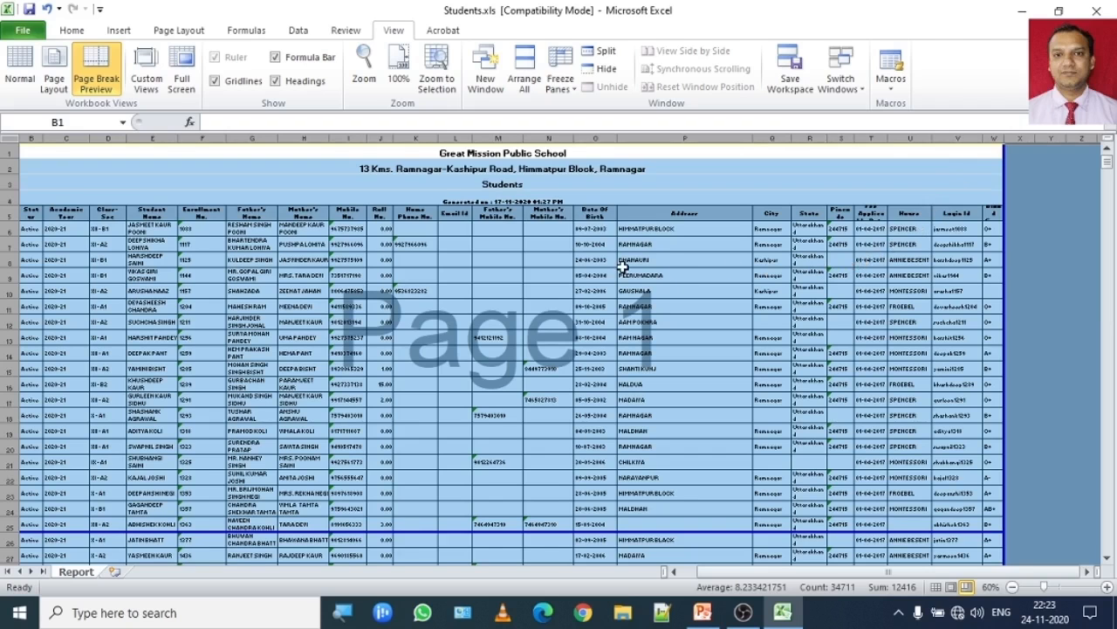
Step: Return to Normal view and delete the Status and Academic Year columns
left_click(26, 77)
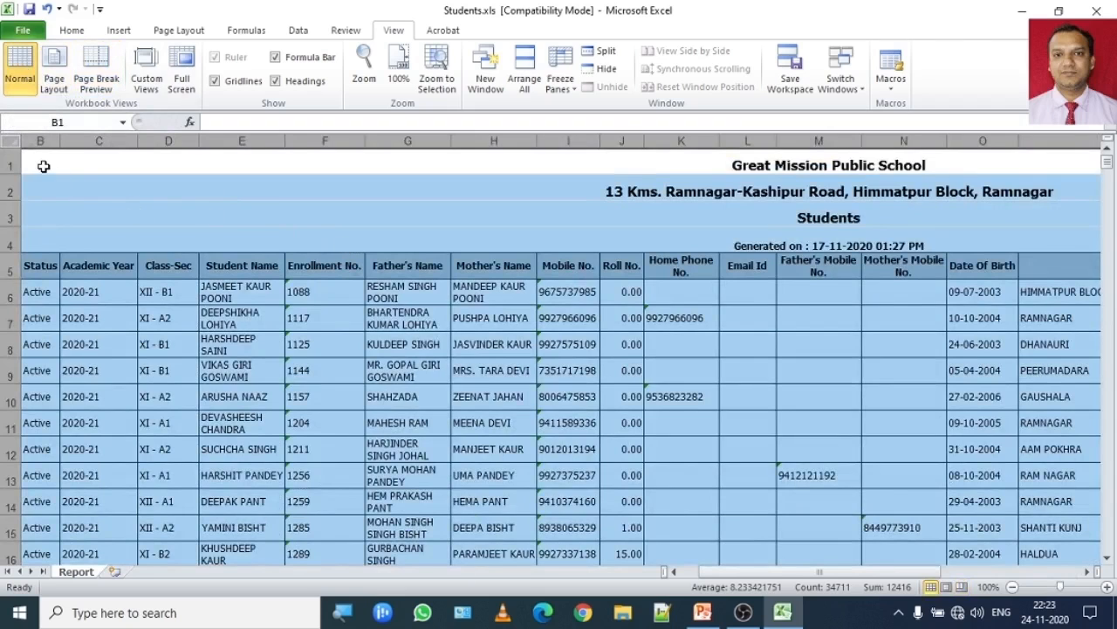
left_click_drag(743, 573, 689, 575)
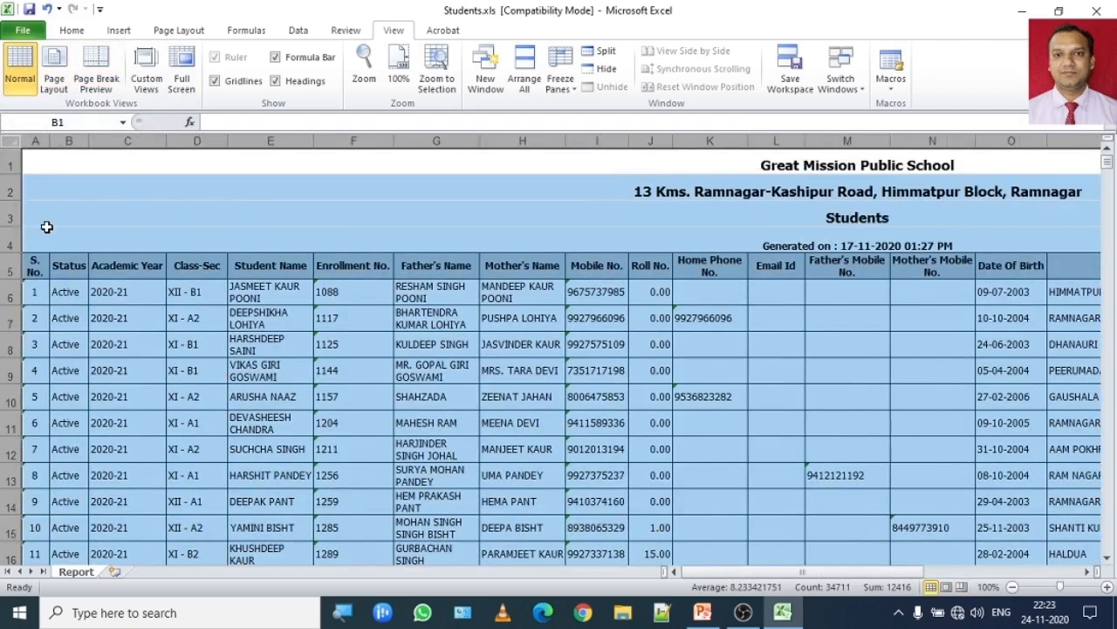
left_click_drag(82, 140, 129, 150)
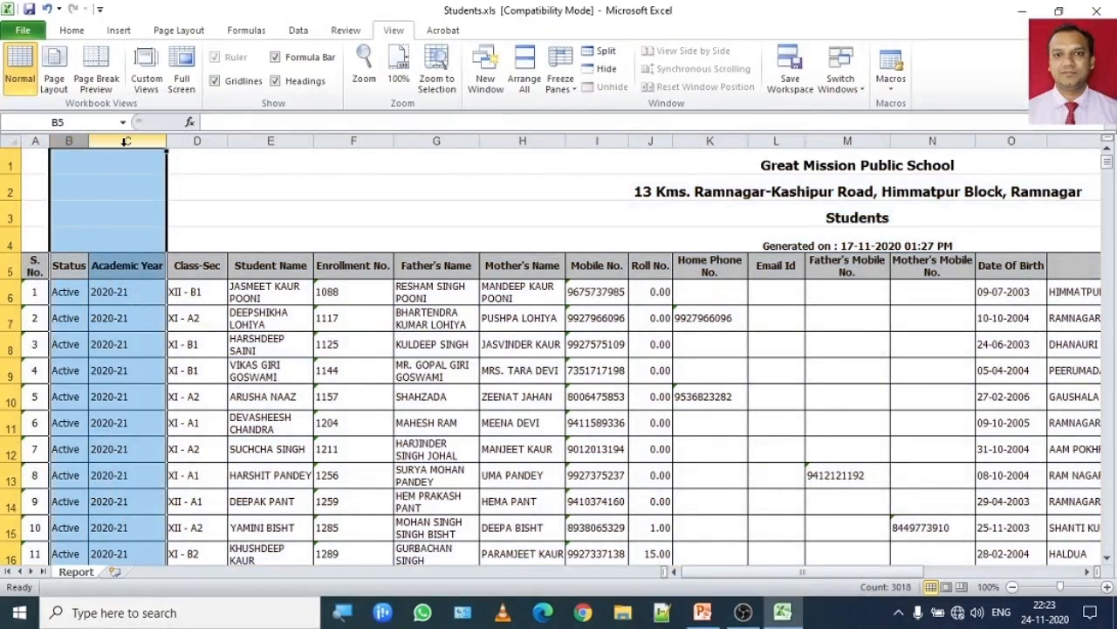
right_click(127, 142)
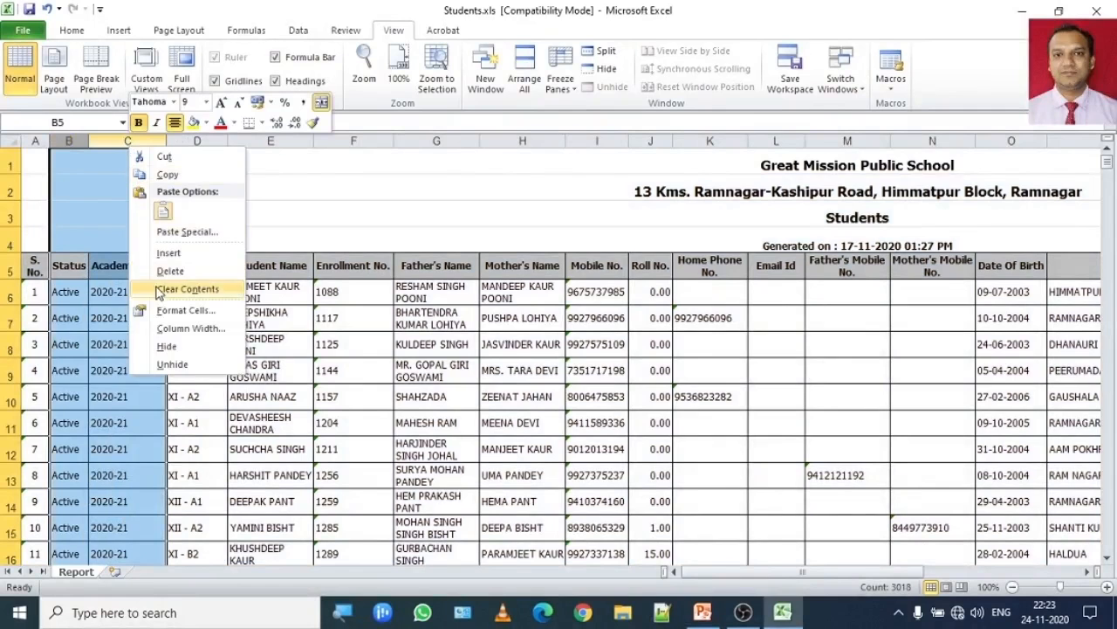
left_click(179, 271)
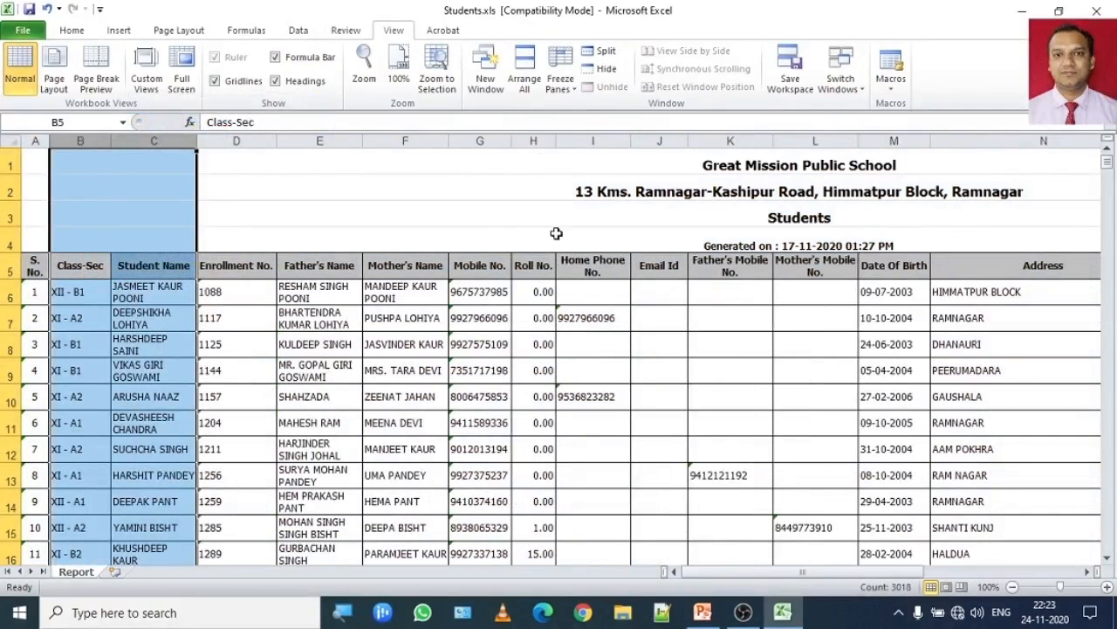
Step: Delete the Roll No. and Home Phone No. columns
left_click(548, 144)
left_click_drag(548, 147, 580, 144)
right_click(577, 140)
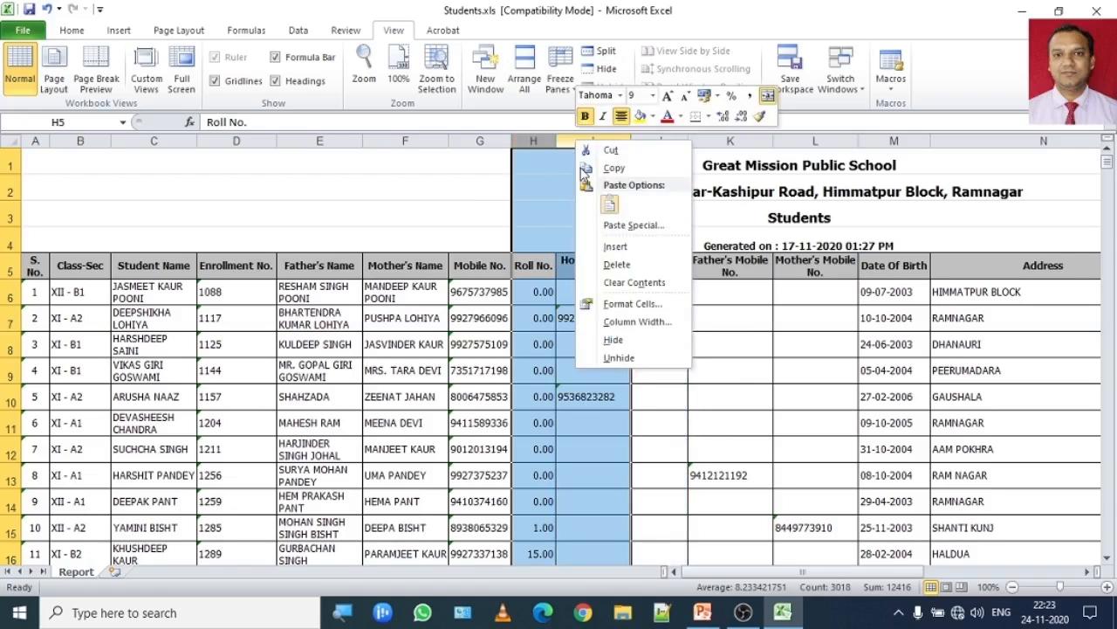
left_click(613, 266)
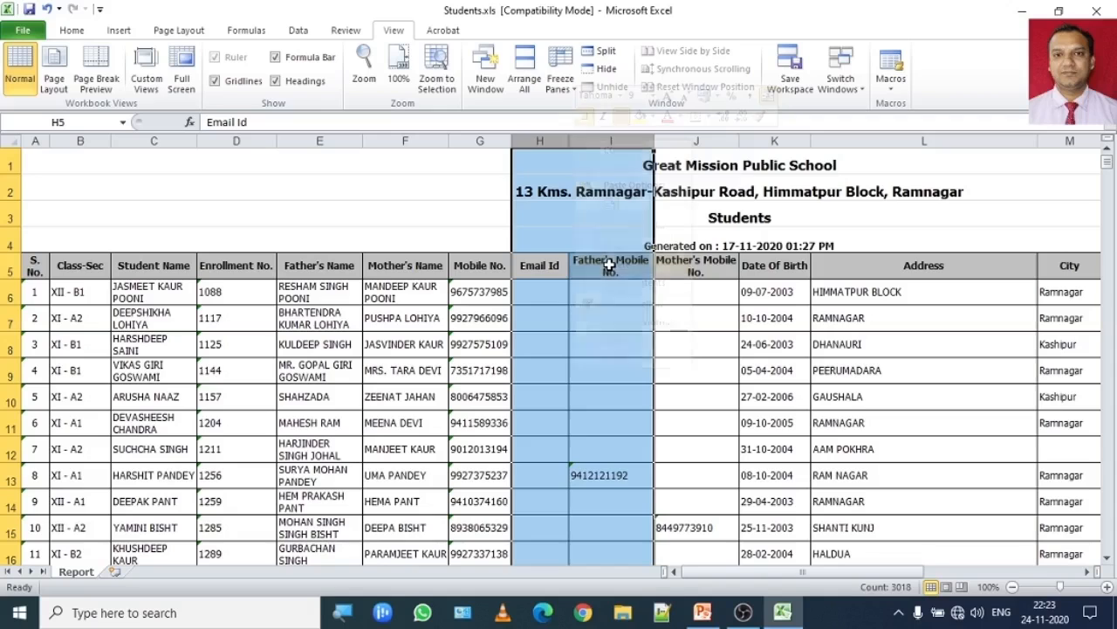
Step: Delete the Email Id, Father's Mobile No. and Mother's Mobile No. columns
left_click(541, 140)
left_click_drag(541, 140, 677, 139)
right_click(677, 140)
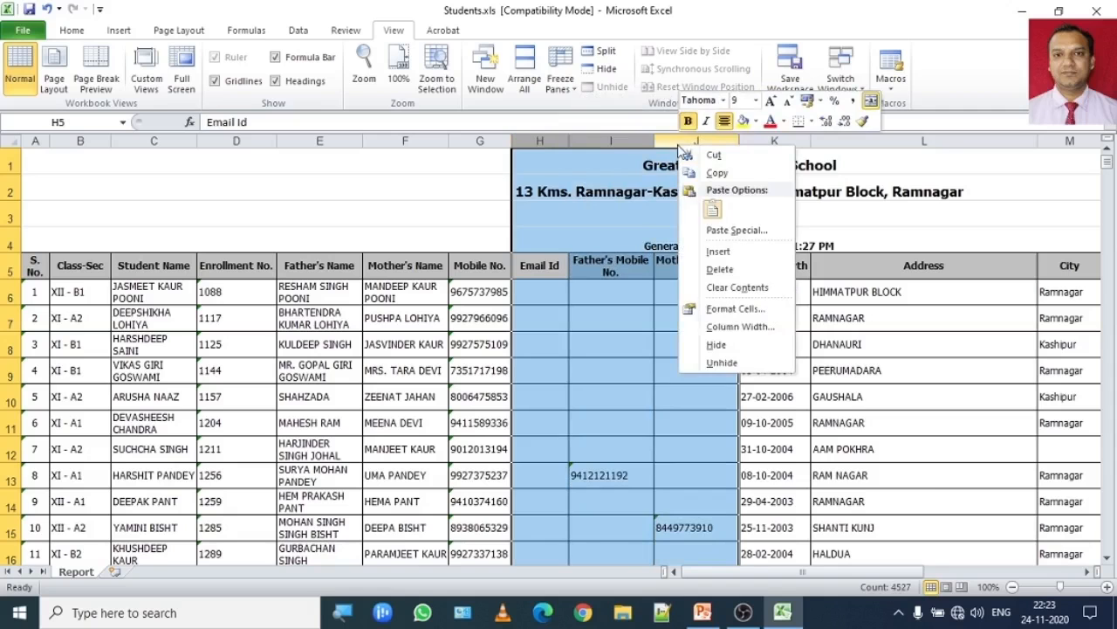
left_click(708, 269)
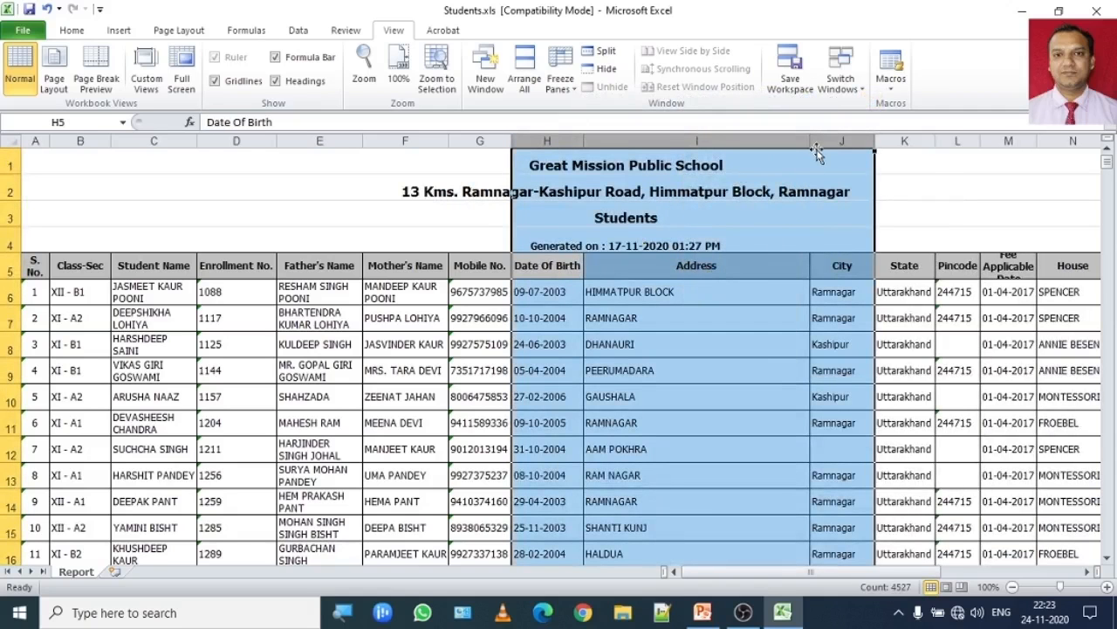
Step: Delete the House, Login Id and Blood Group columns and autofit the Address column's width
left_click(1087, 572)
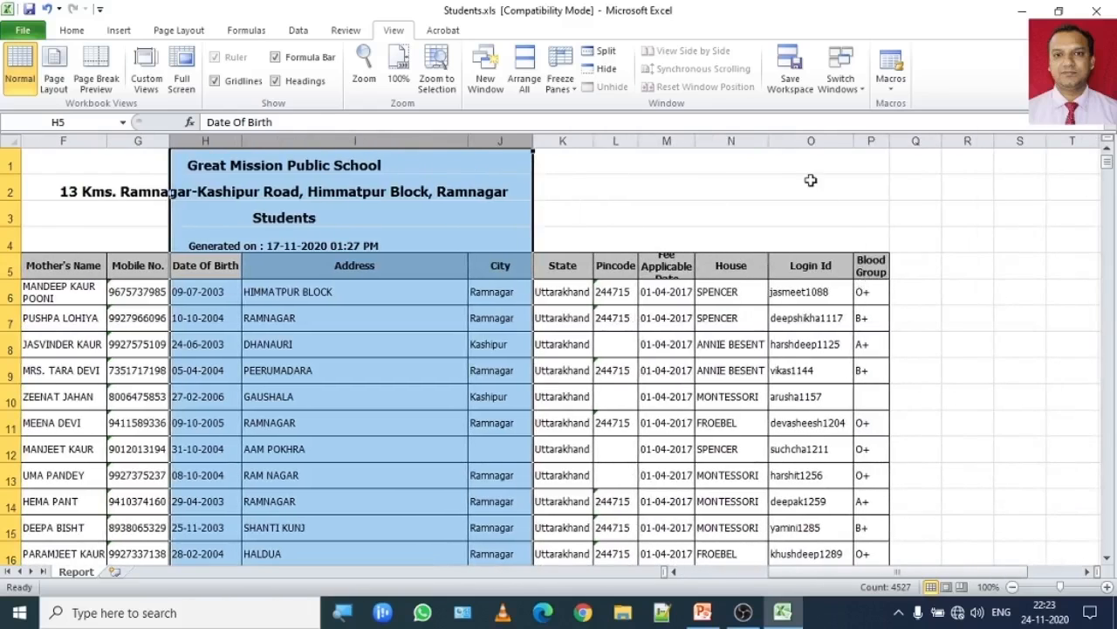
left_click_drag(735, 141, 869, 141)
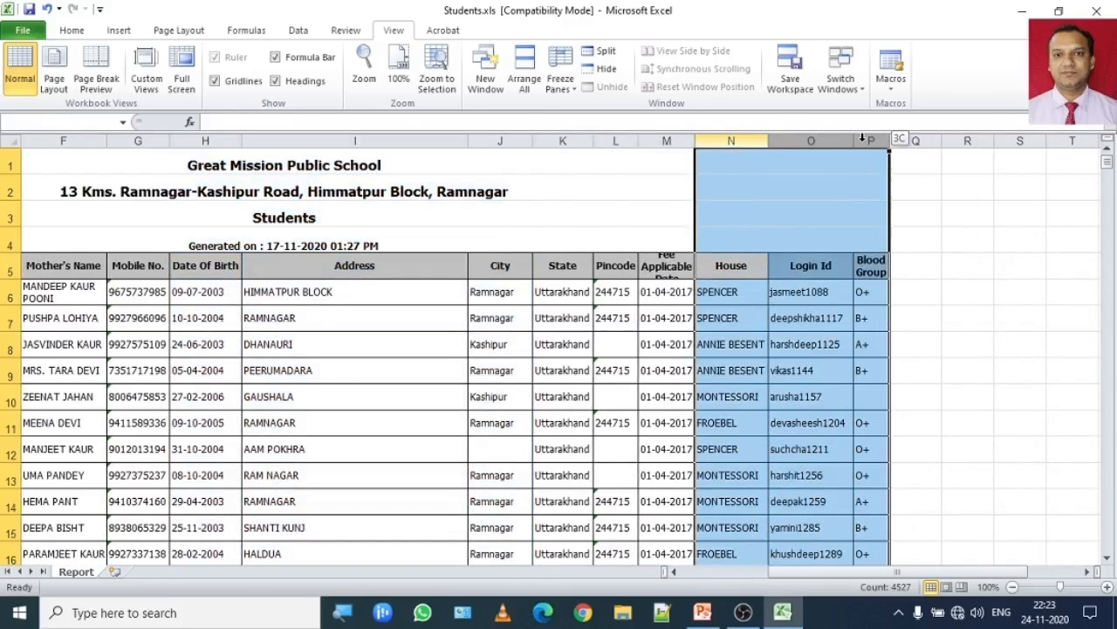
right_click(866, 143)
left_click(902, 269)
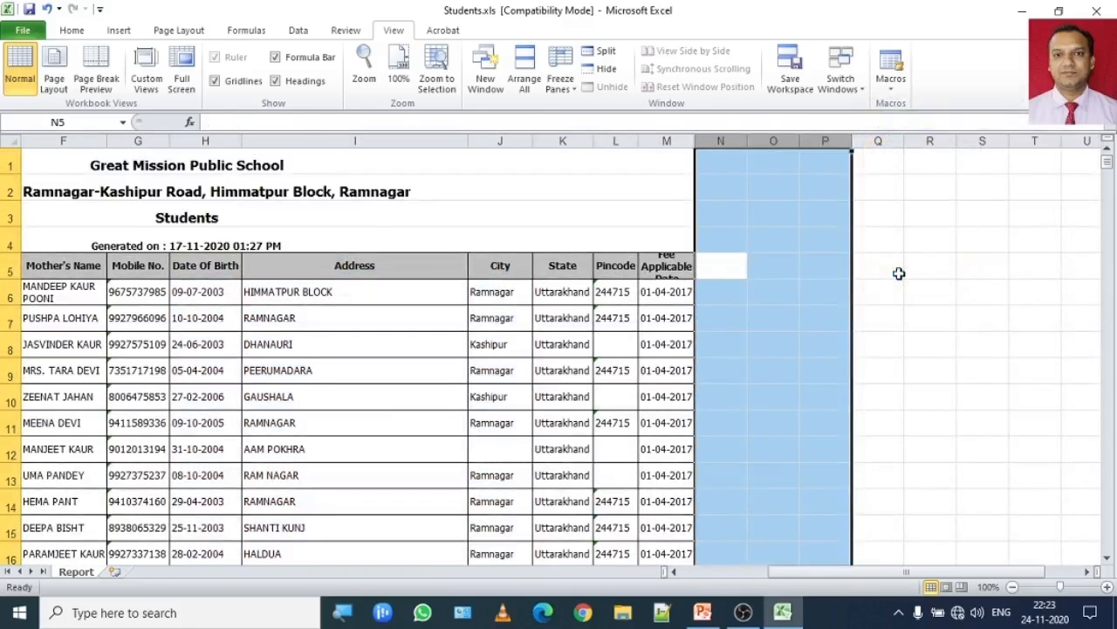
double_click(472, 142)
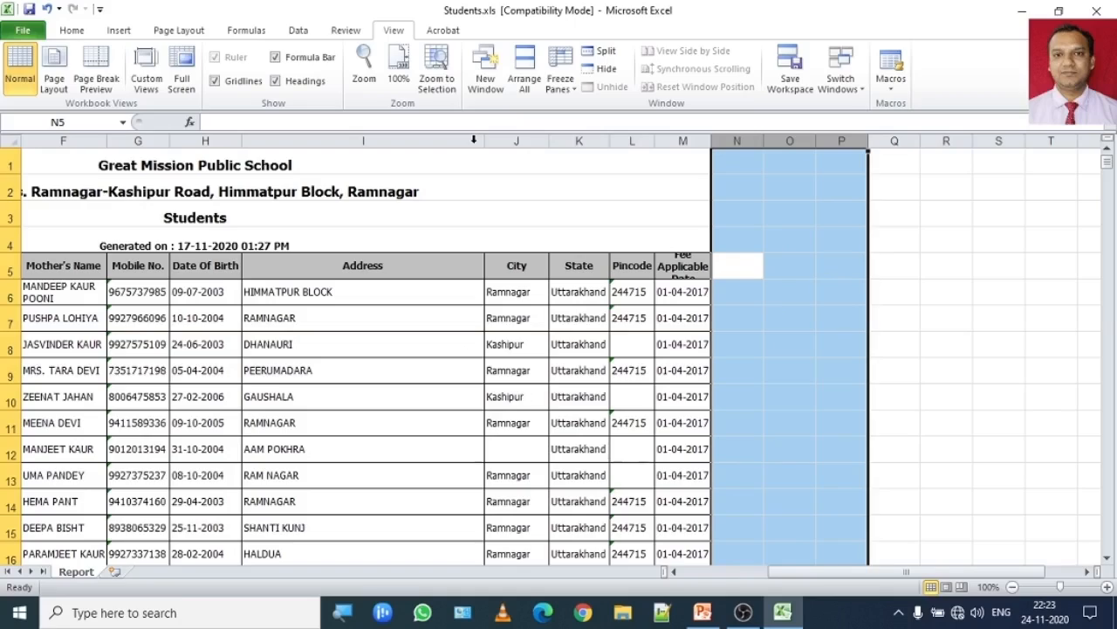
left_click_drag(780, 572, 686, 576)
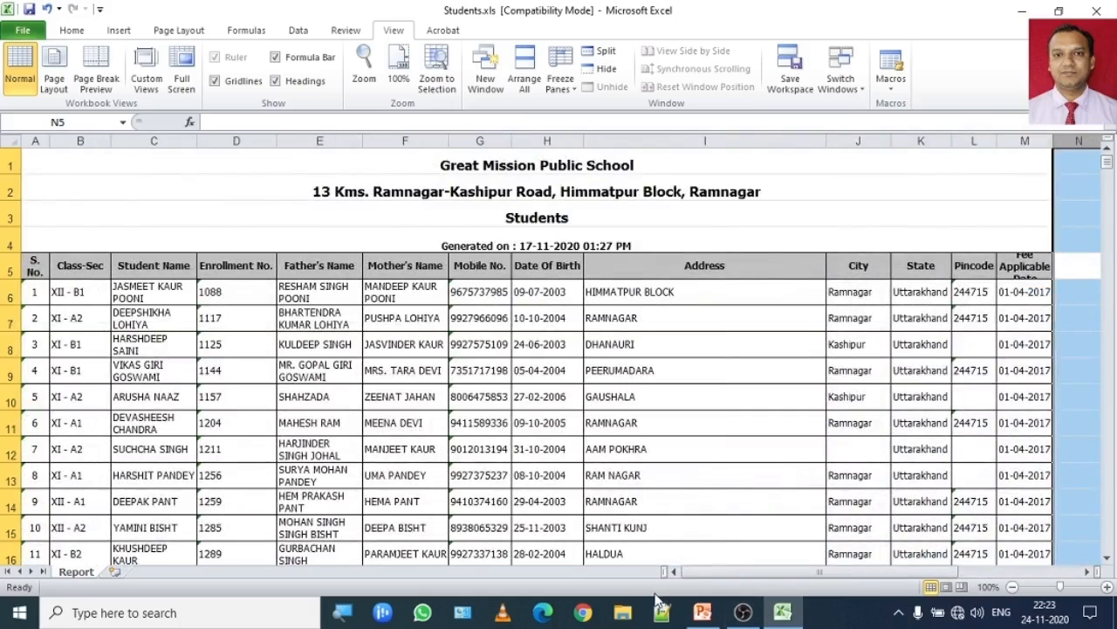
Step: Switch to Page Break Preview, then narrow the Address column slightly and widen the State column so its entries fit on one line
left_click(443, 473)
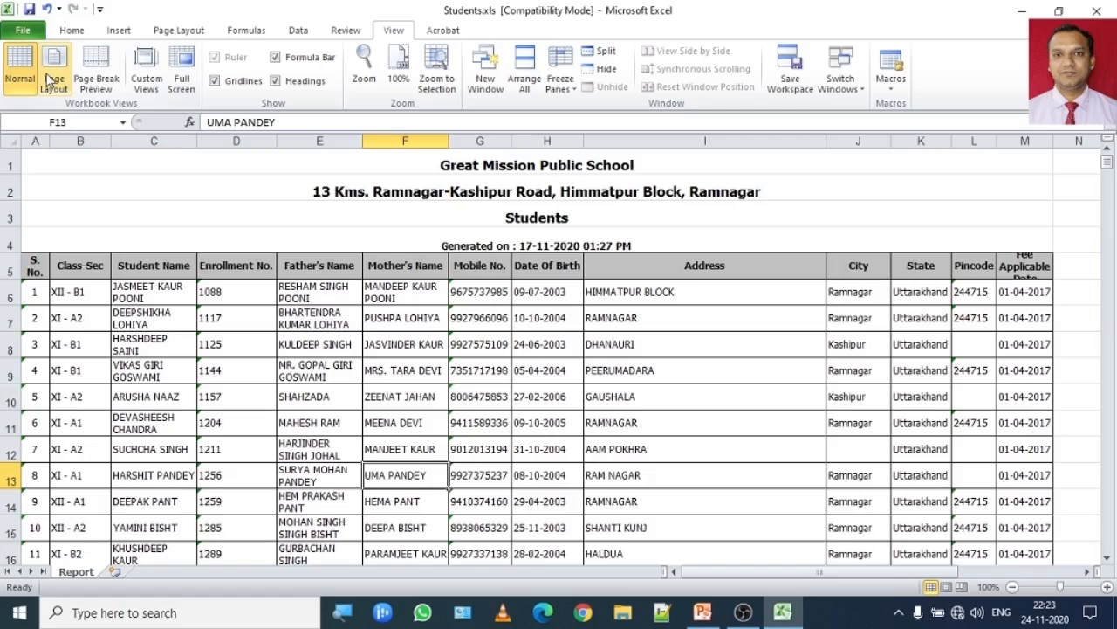
left_click(110, 61)
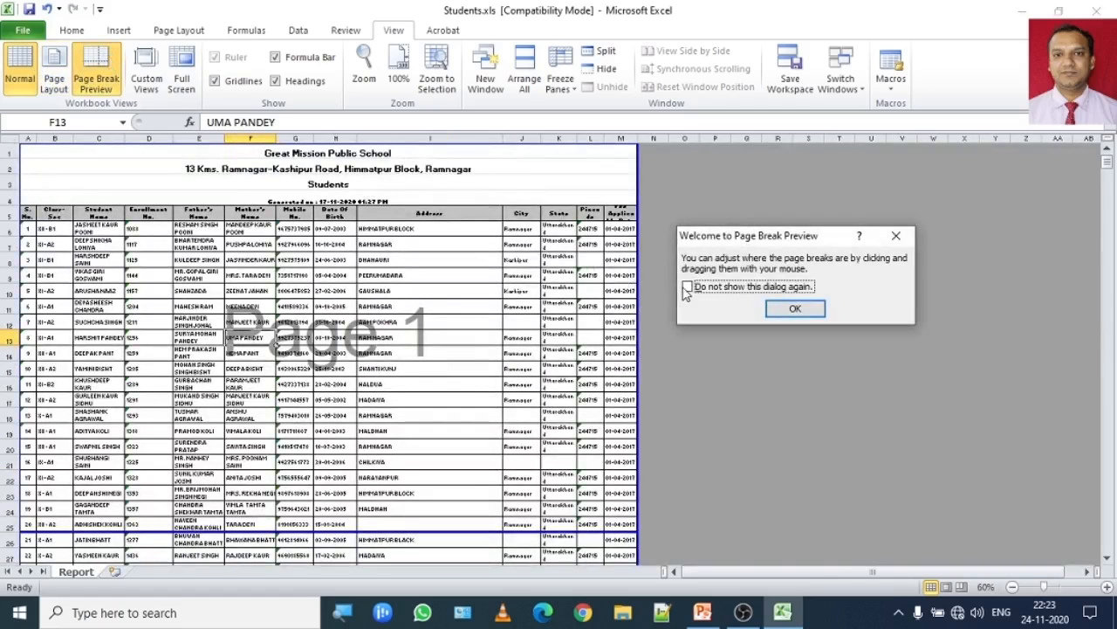
left_click(795, 308)
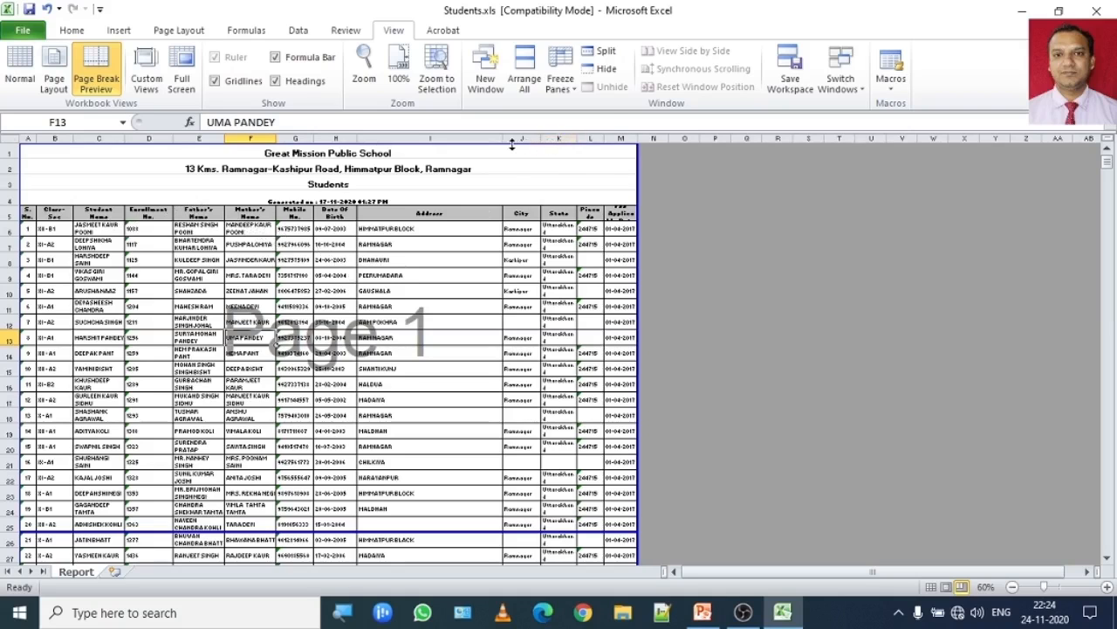
left_click_drag(505, 138, 542, 141)
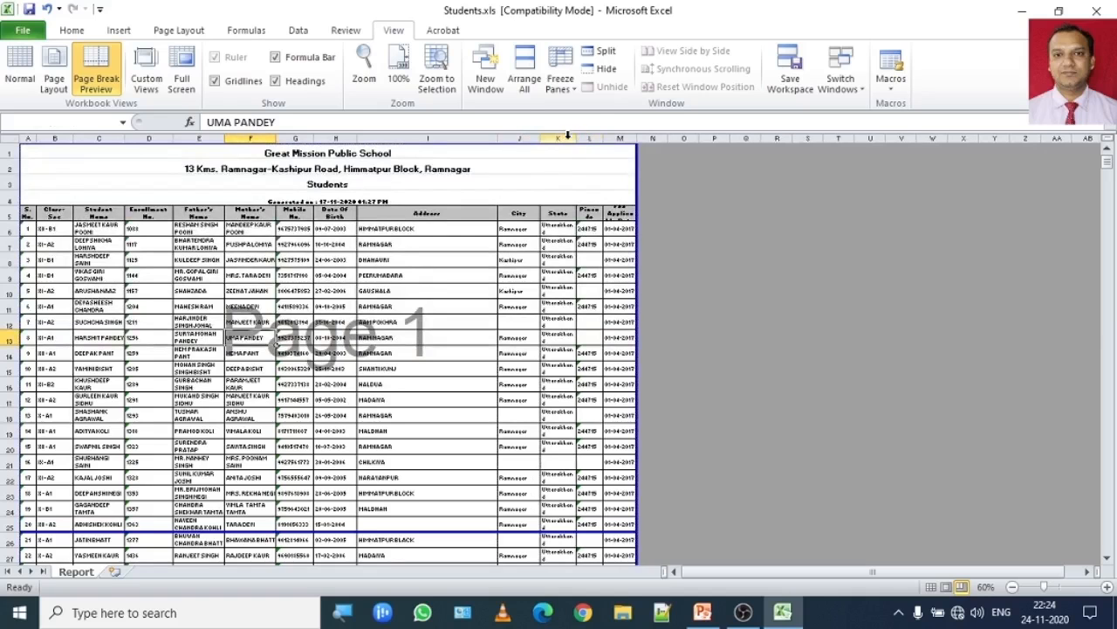
left_click_drag(573, 139, 578, 139)
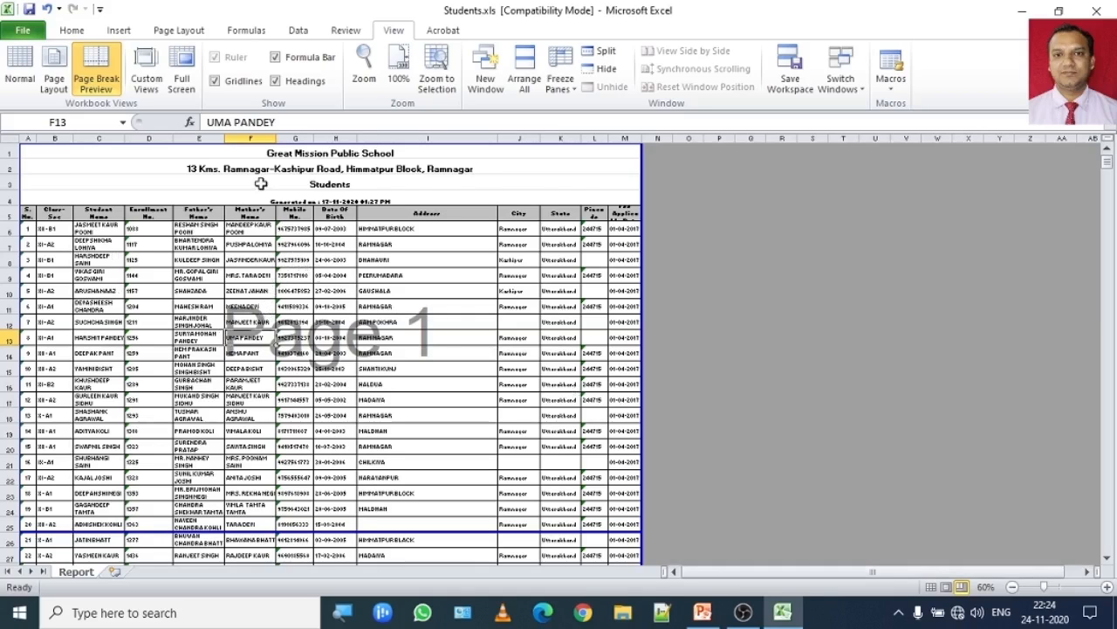
Step: Pull the print area's edge in to exclude the Pincode and Fee Applicable Date columns, then extend it to include them again
left_click_drag(638, 188, 586, 196)
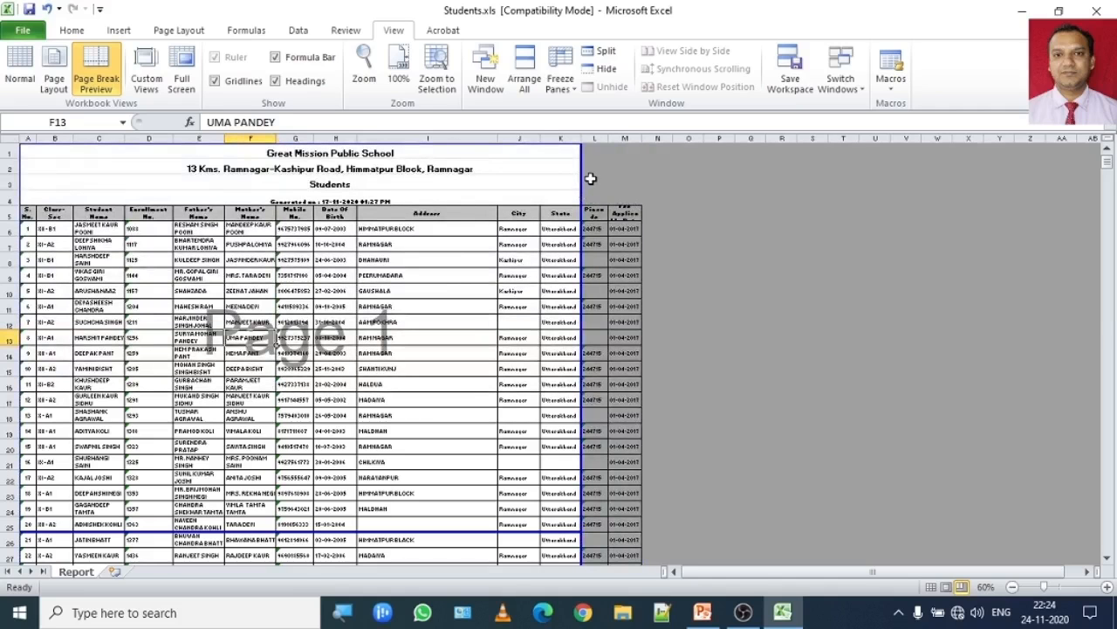
left_click_drag(576, 179, 637, 177)
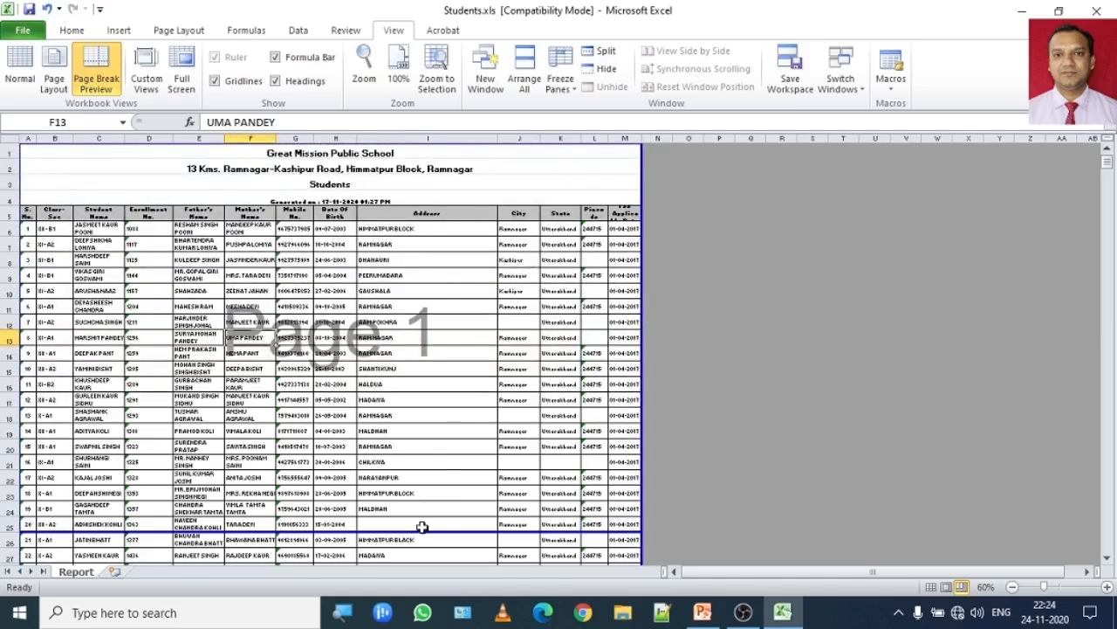
Step: Move the first horizontal page break to below row 28 and insert another page break above row 6
left_click_drag(422, 530, 432, 441)
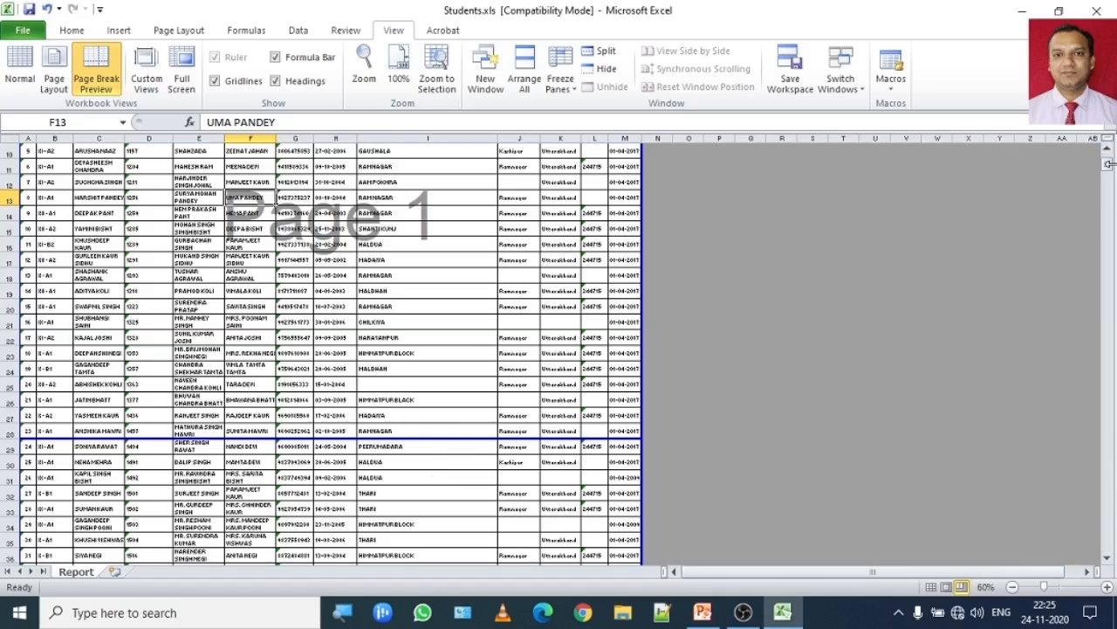
left_click_drag(1109, 166, 1109, 158)
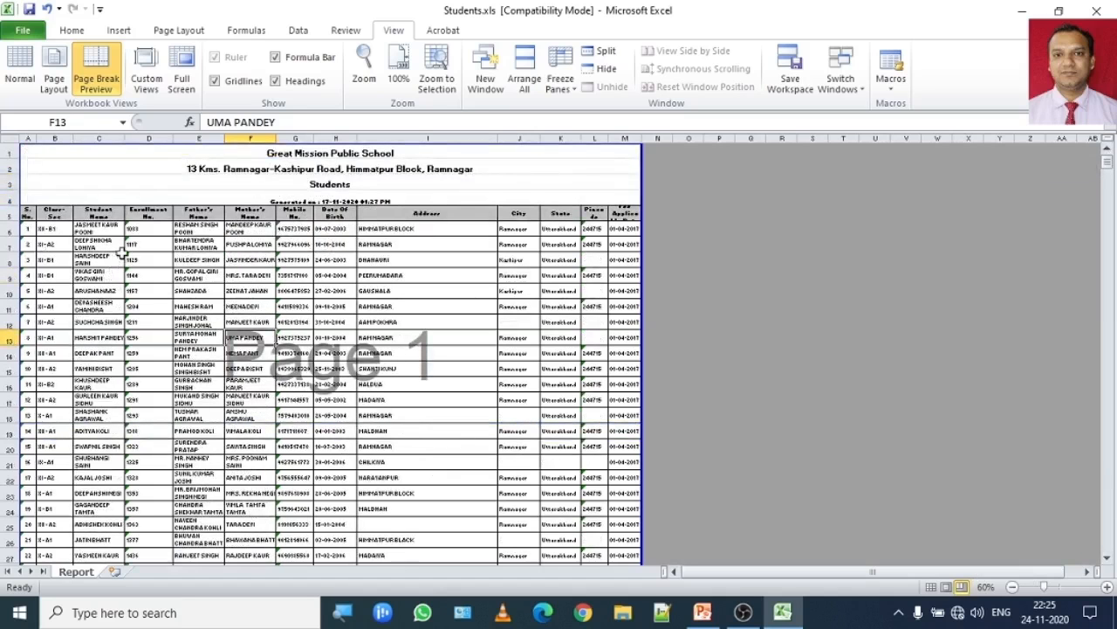
left_click(8, 229)
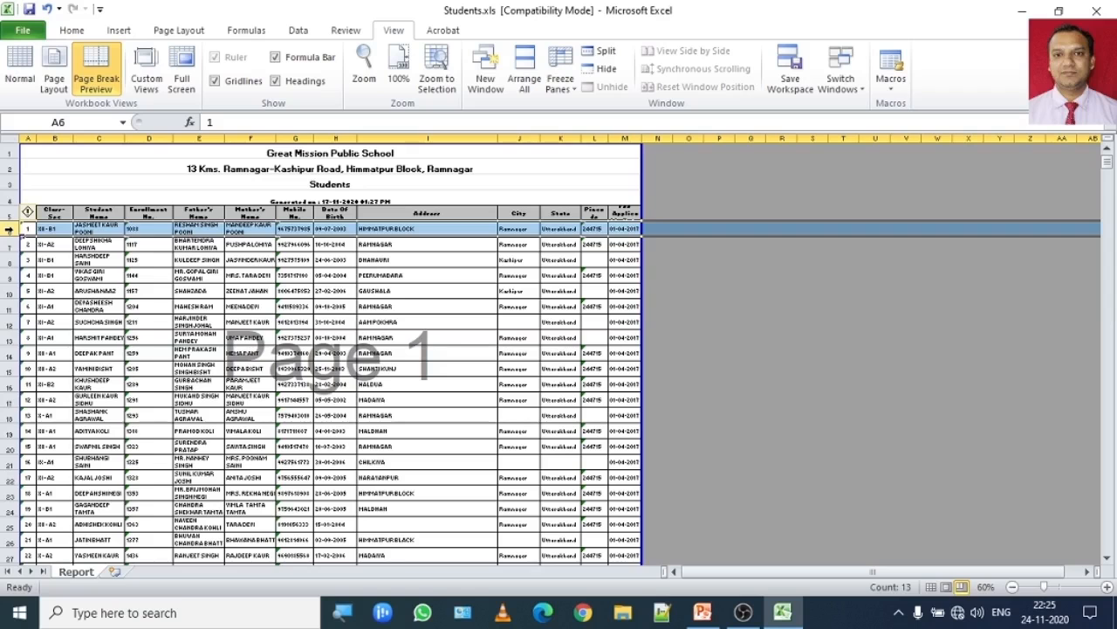
right_click(11, 230)
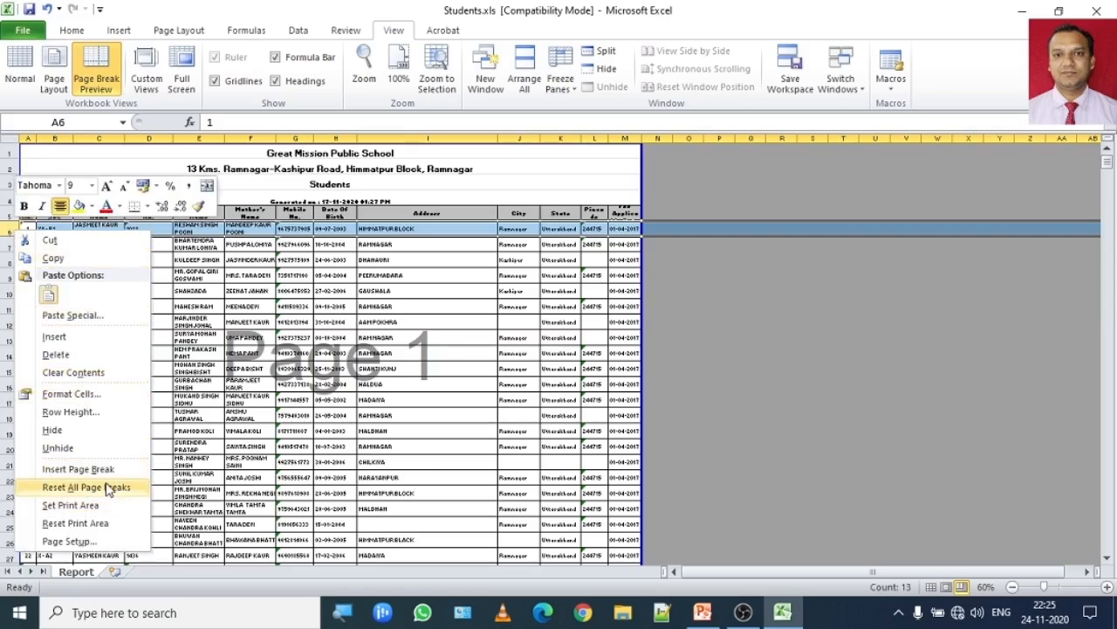
left_click(103, 471)
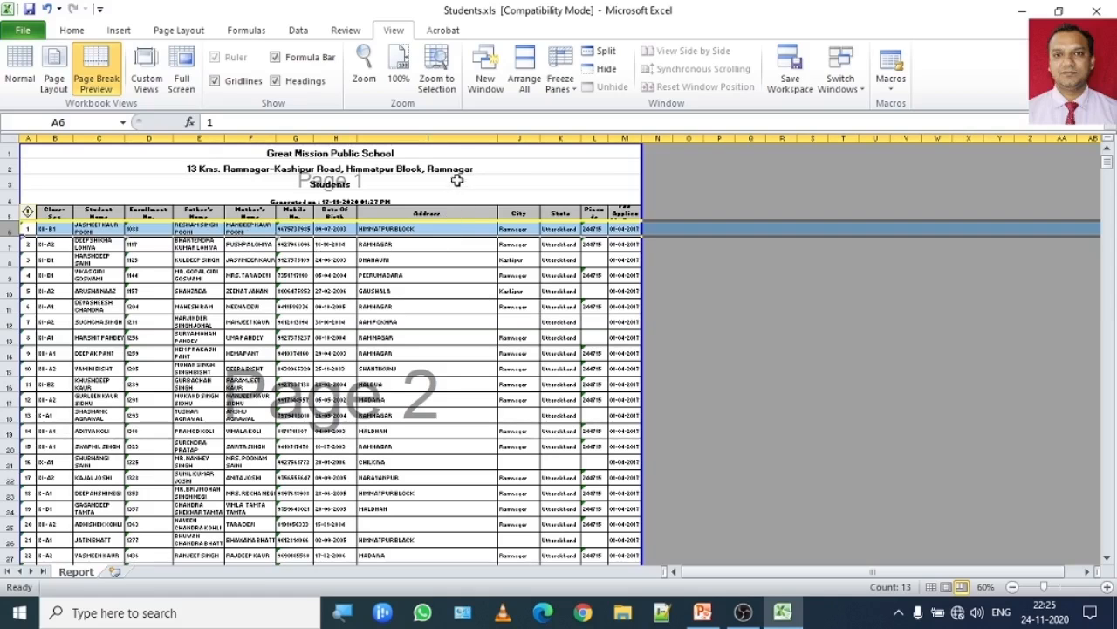
Step: Insert a vertical page break before the Address column and remove it again
left_click(455, 135)
right_click(456, 138)
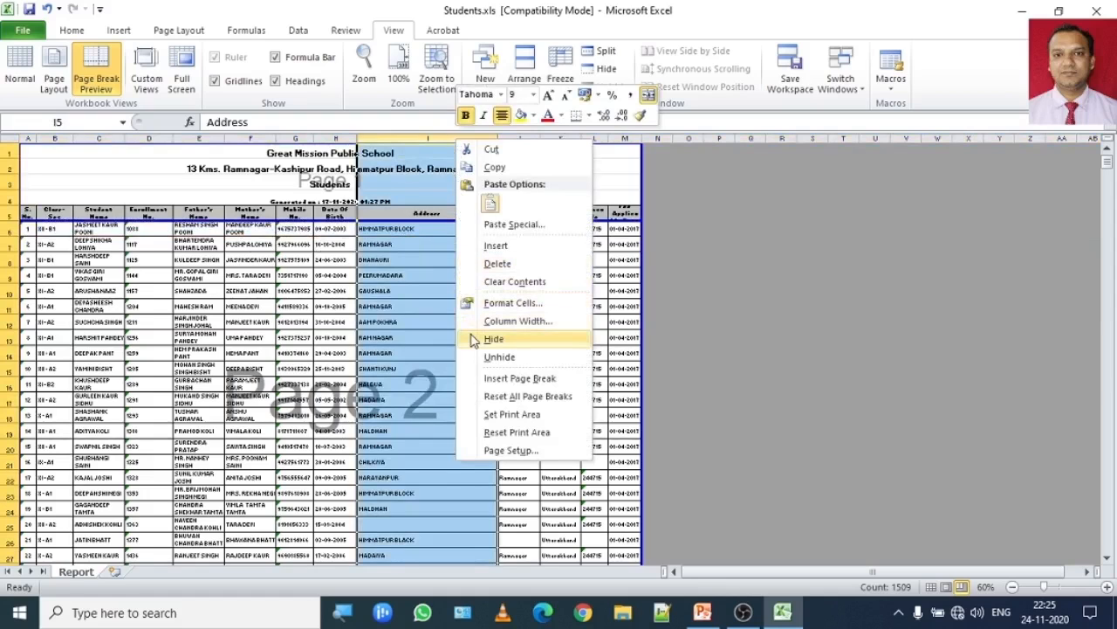
left_click(520, 378)
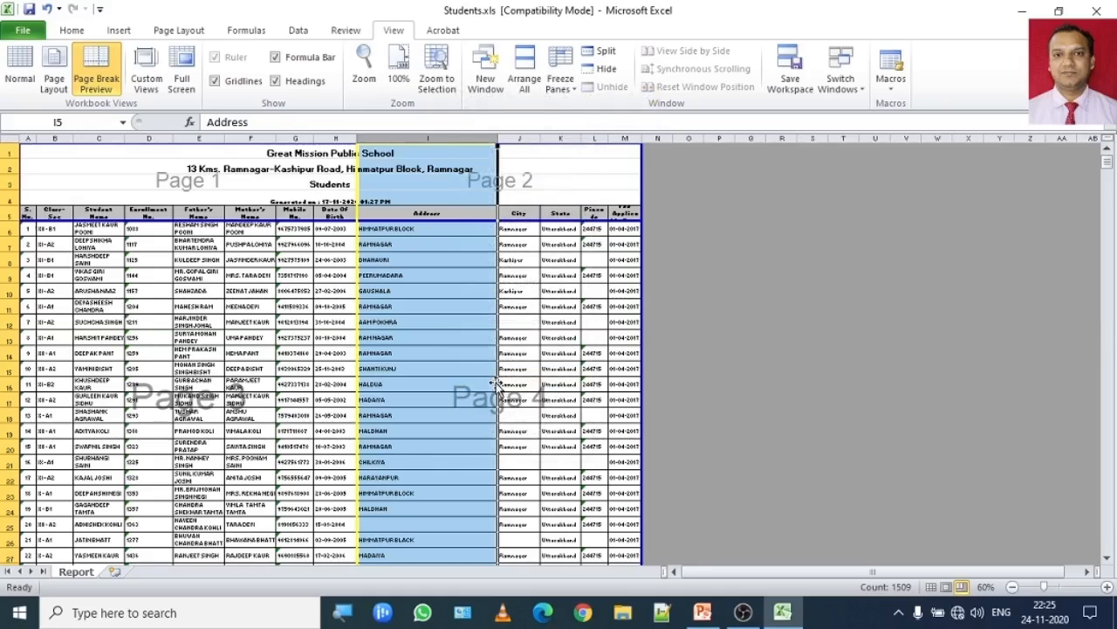
right_click(445, 138)
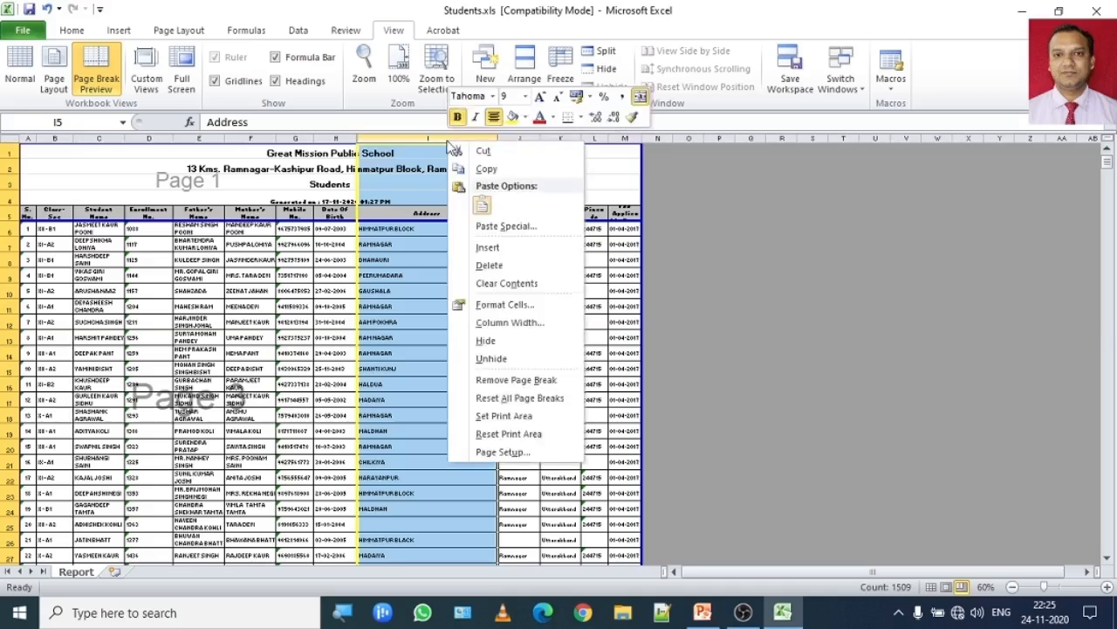
left_click(512, 387)
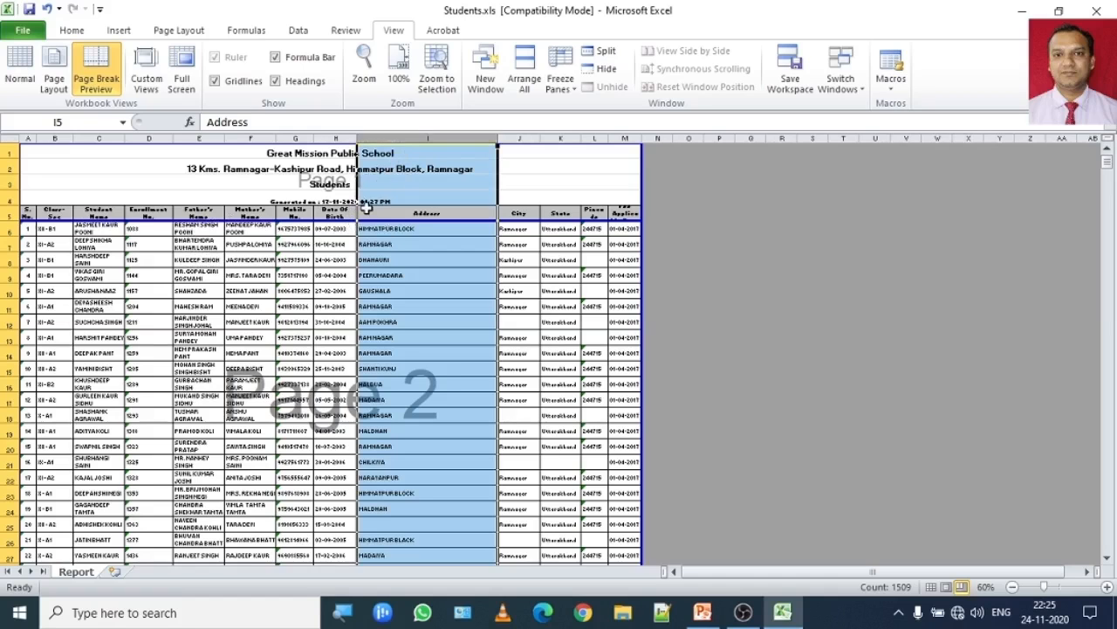
Step: Reset all page breaks on the Report sheet and deselect the Address column
right_click(416, 136)
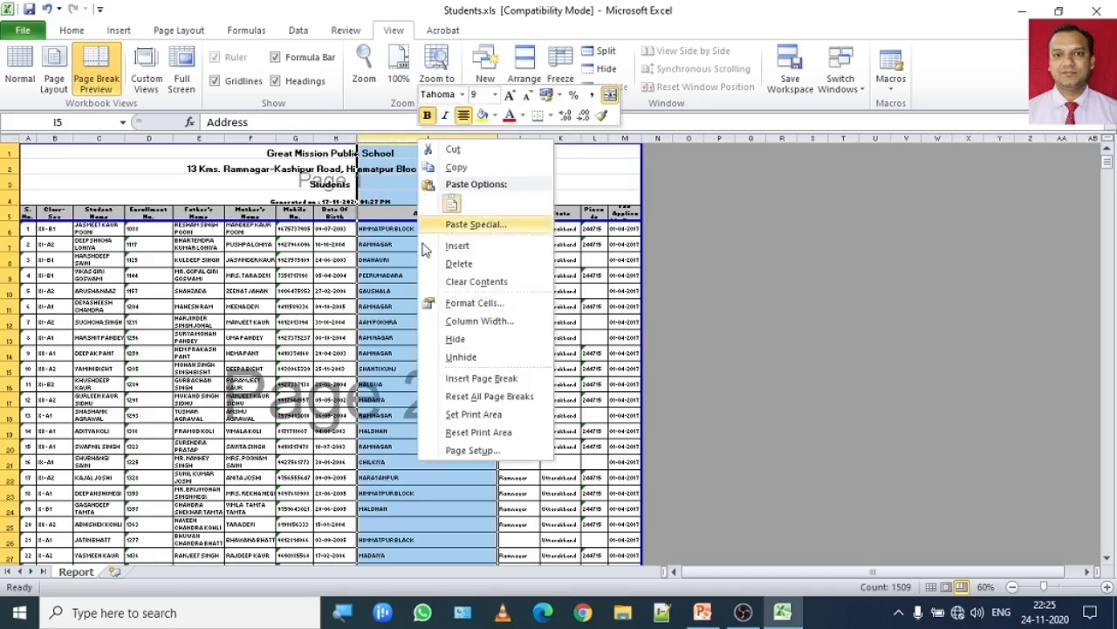
left_click(513, 404)
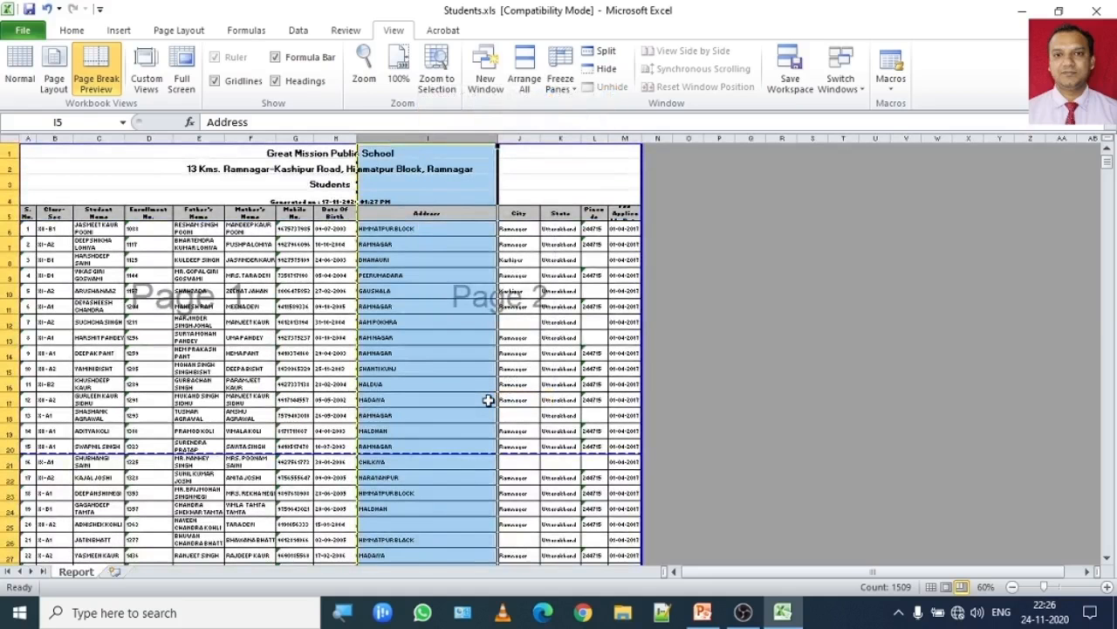
left_click(459, 369)
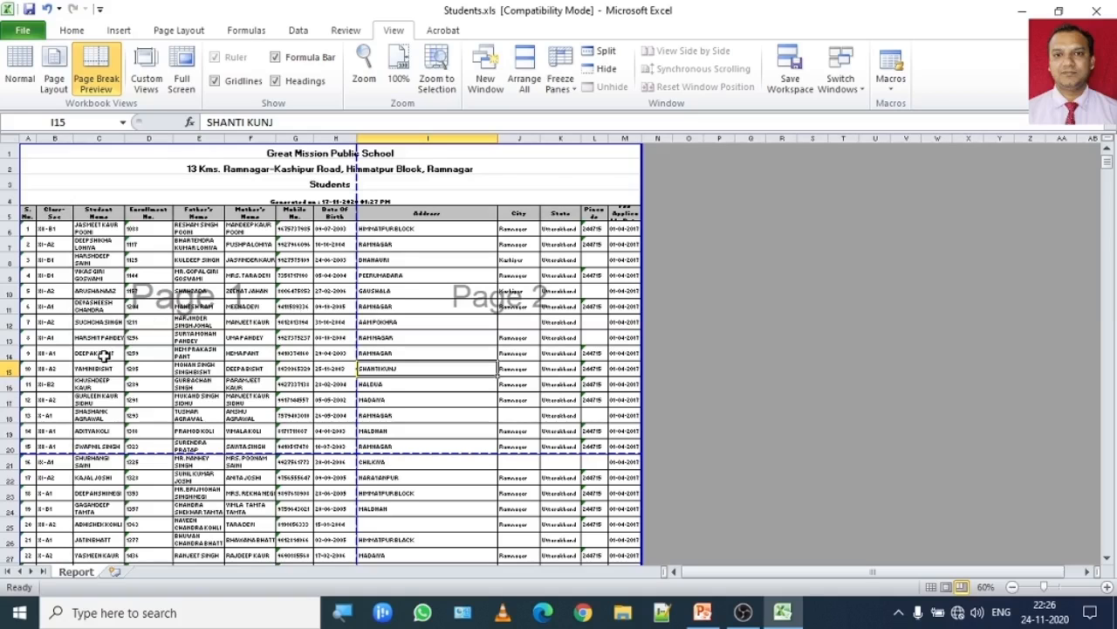
Step: Examine the Show page breaks setting in the advanced display options for the Report worksheet, then cancel the options
left_click(24, 31)
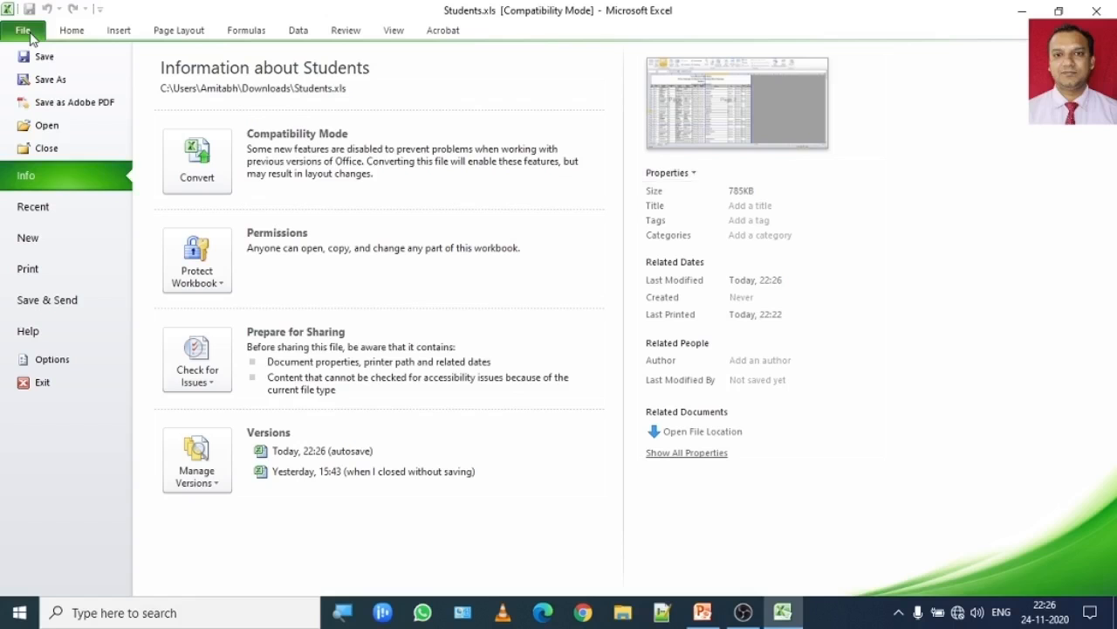
left_click(51, 360)
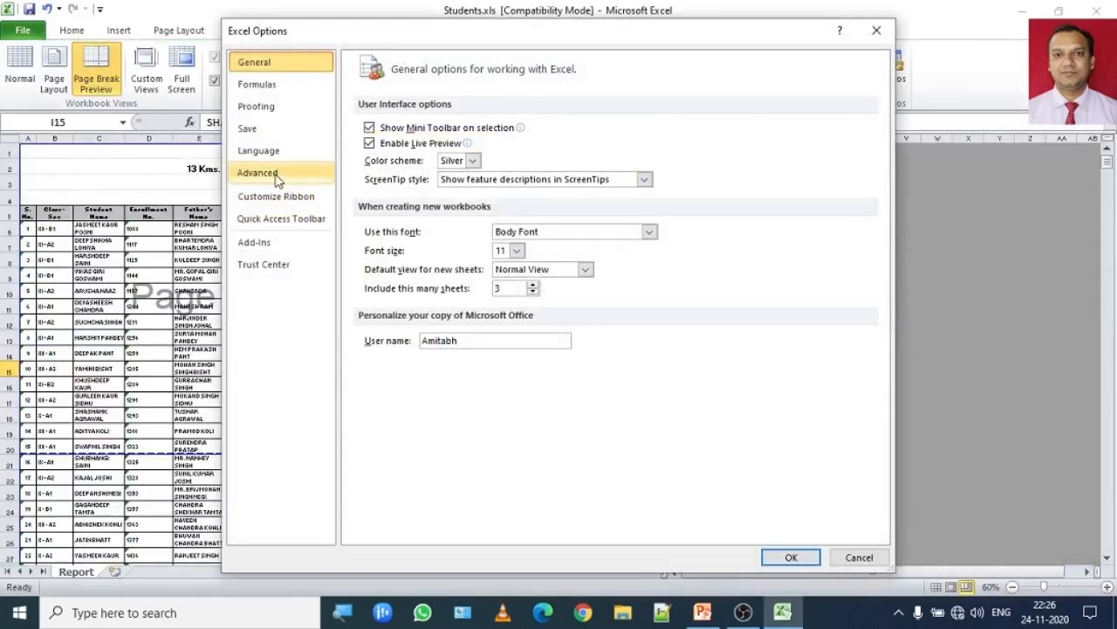
left_click(274, 175)
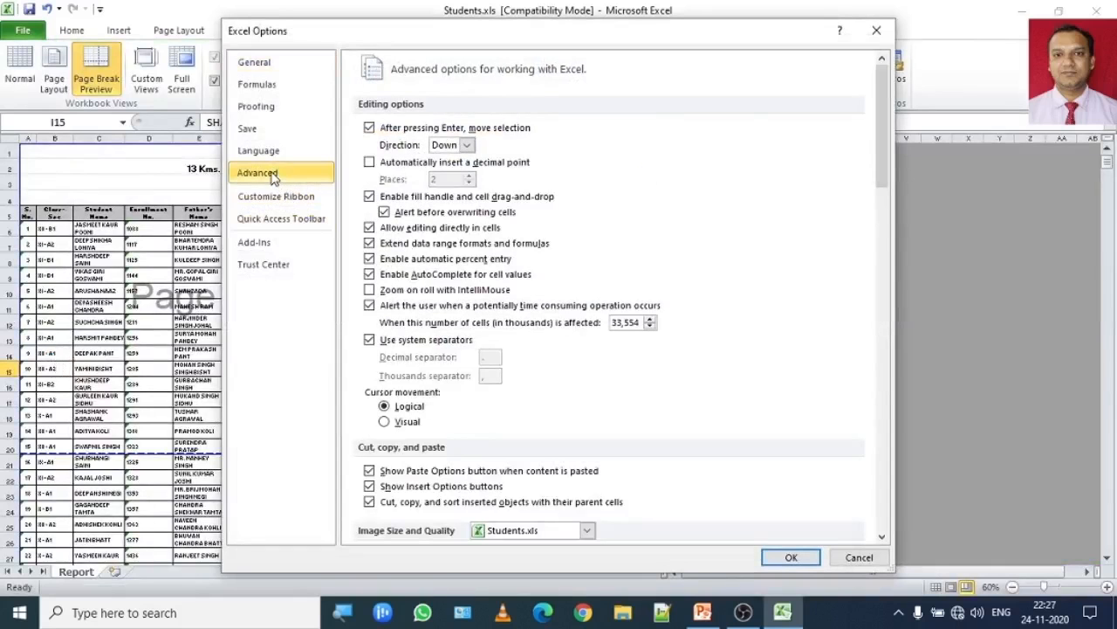
left_click_drag(886, 131, 871, 337)
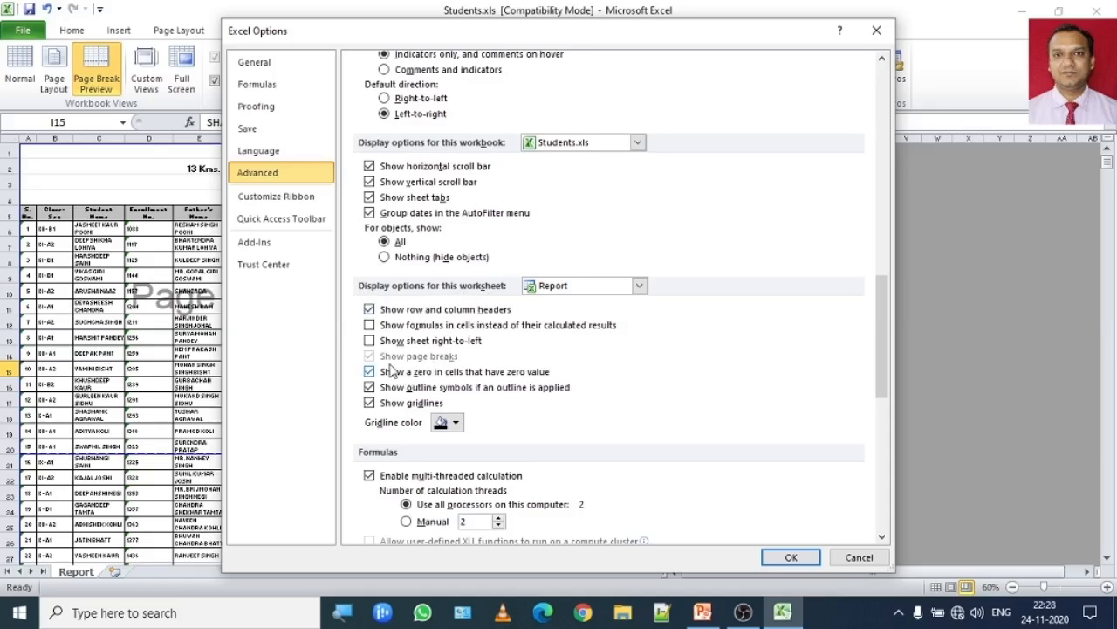
mouse_move(372, 365)
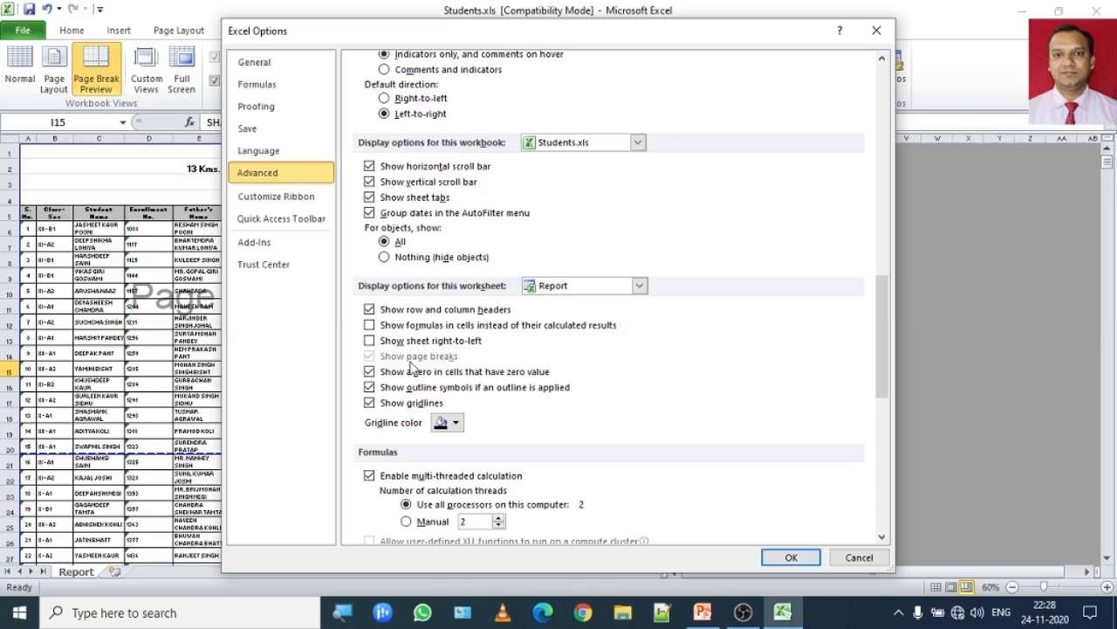
left_click(859, 557)
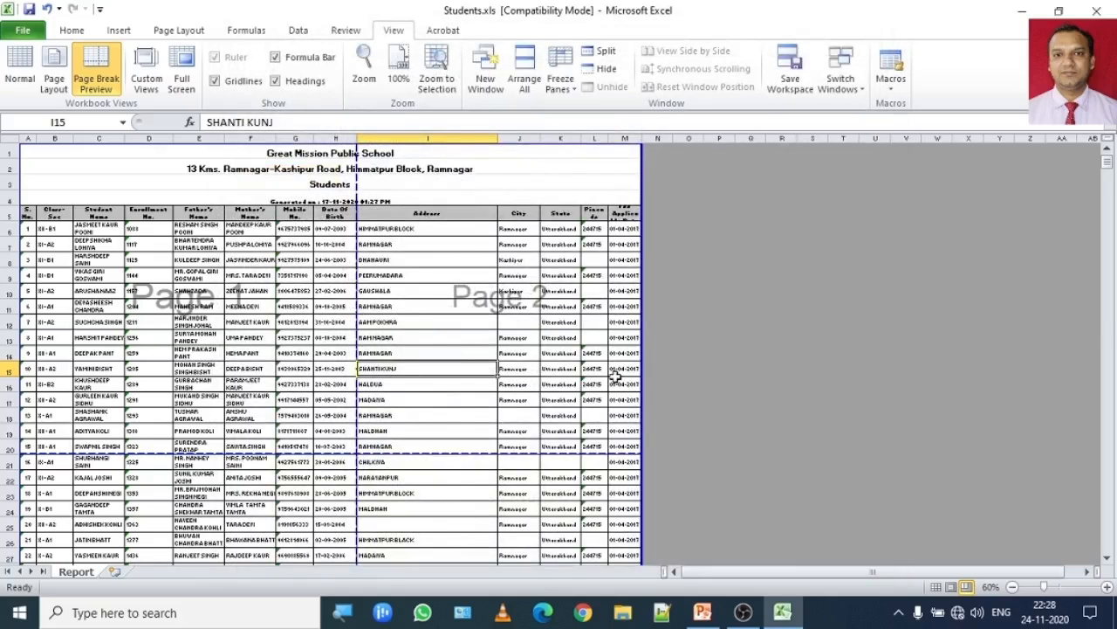
Step: Review the advanced Excel options once more and close them without changing any setting
left_click(23, 33)
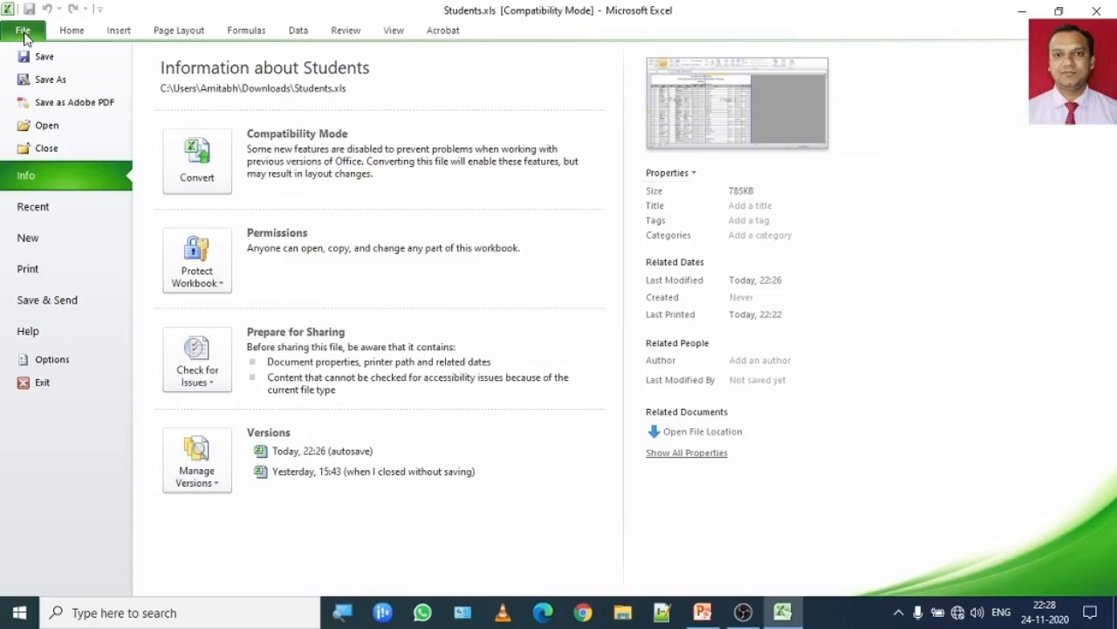
left_click(84, 363)
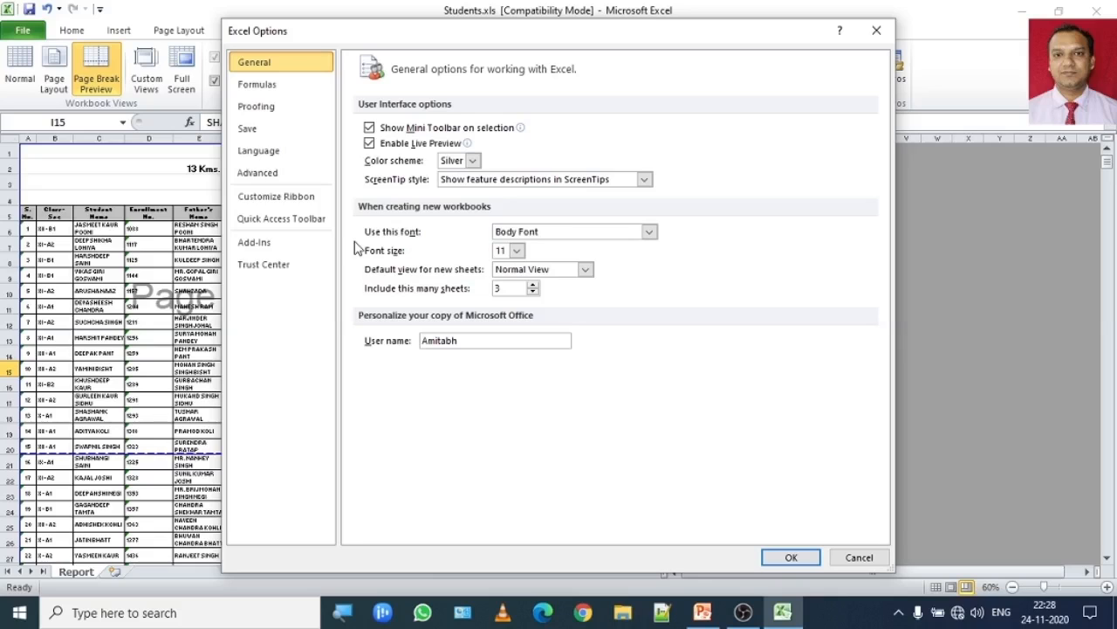
left_click(269, 177)
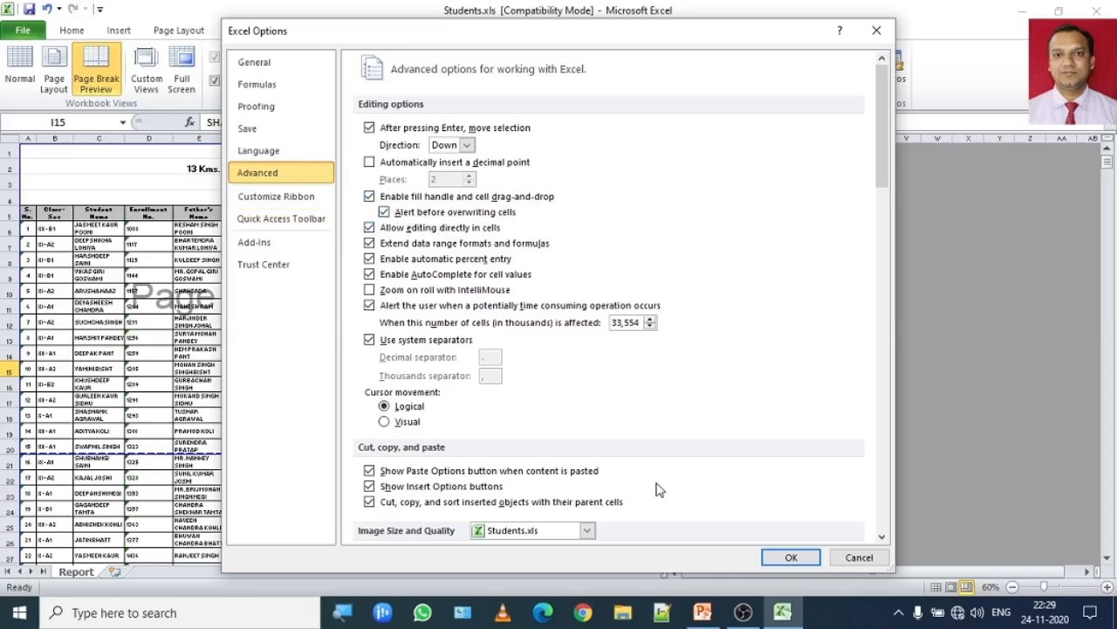
left_click(793, 560)
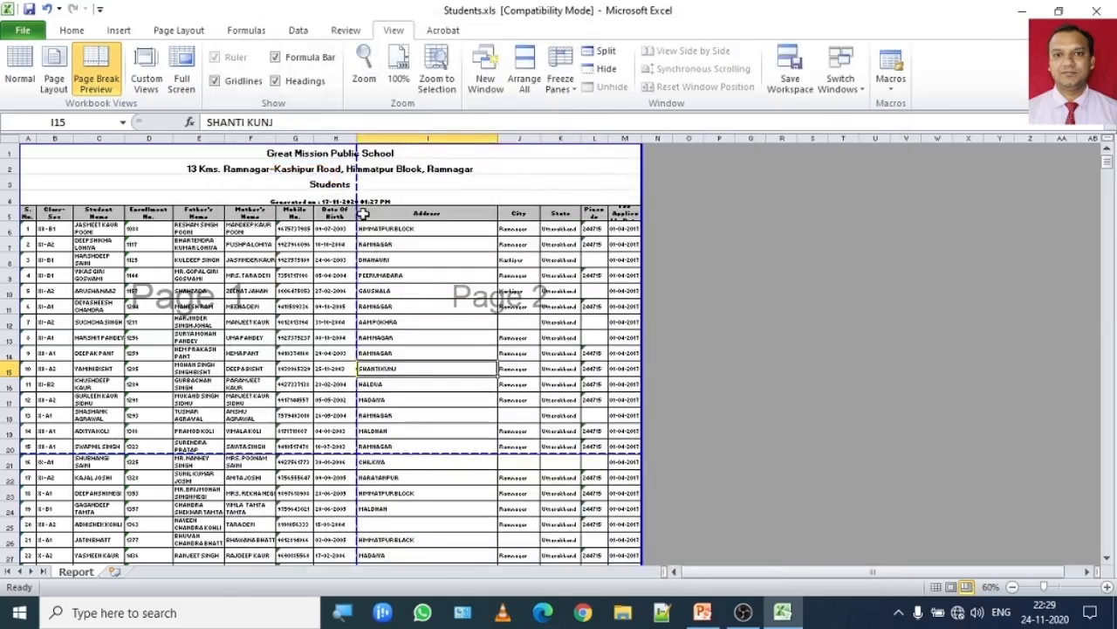
Step: Move the vertical page break to between the Address and City columns
left_click_drag(359, 199, 469, 202)
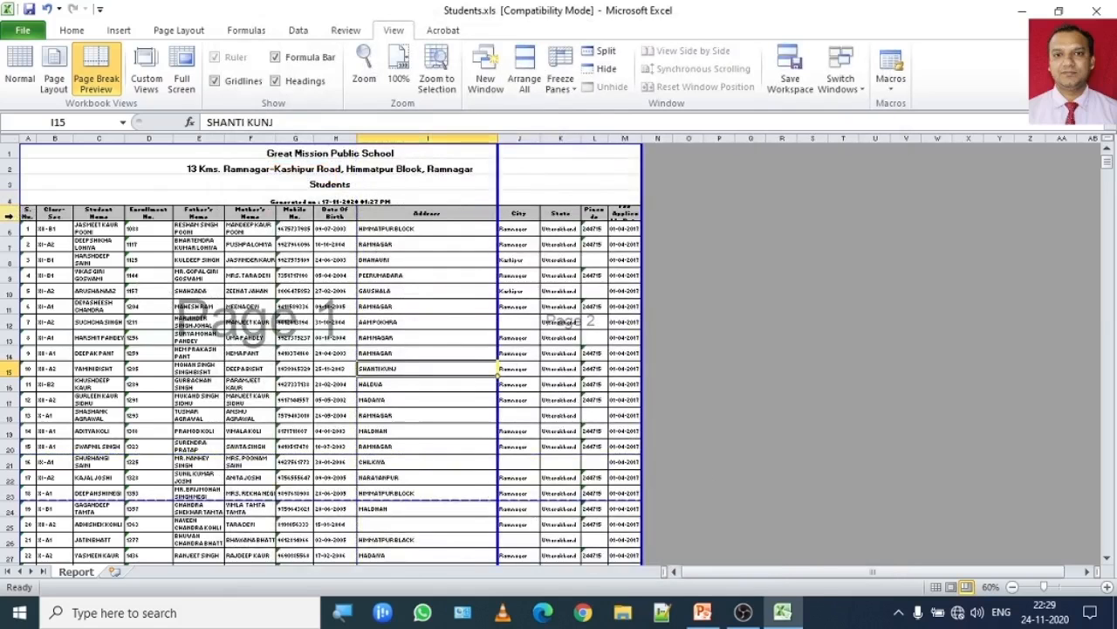
Step: Select header row 5 and review the page break and print area commands available for it
left_click(10, 213)
right_click(10, 213)
key("Escape")
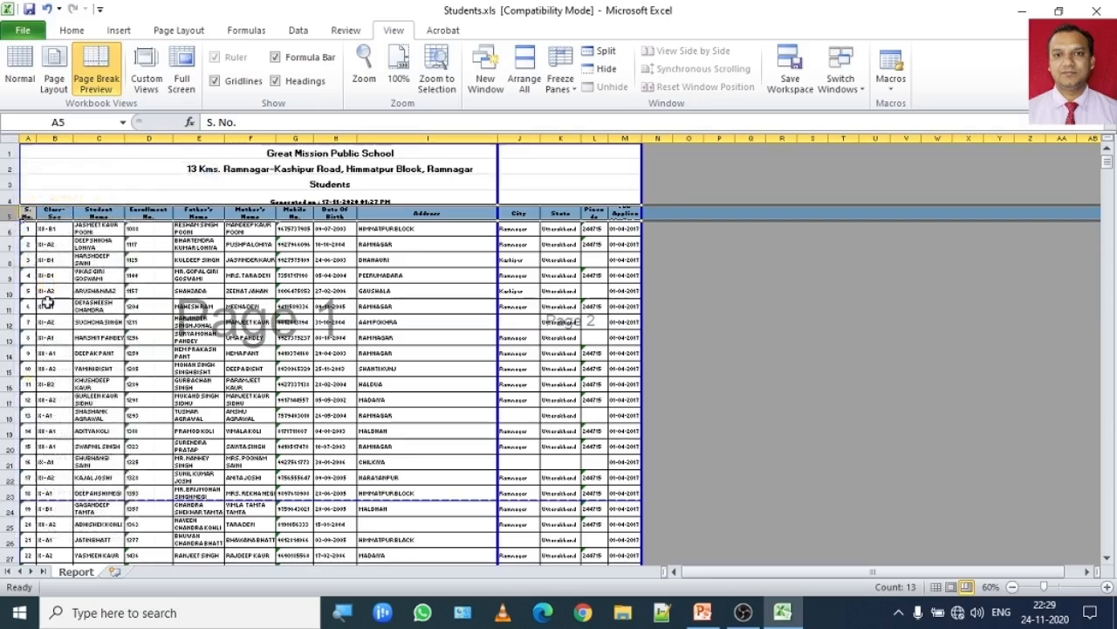
right_click(40, 215)
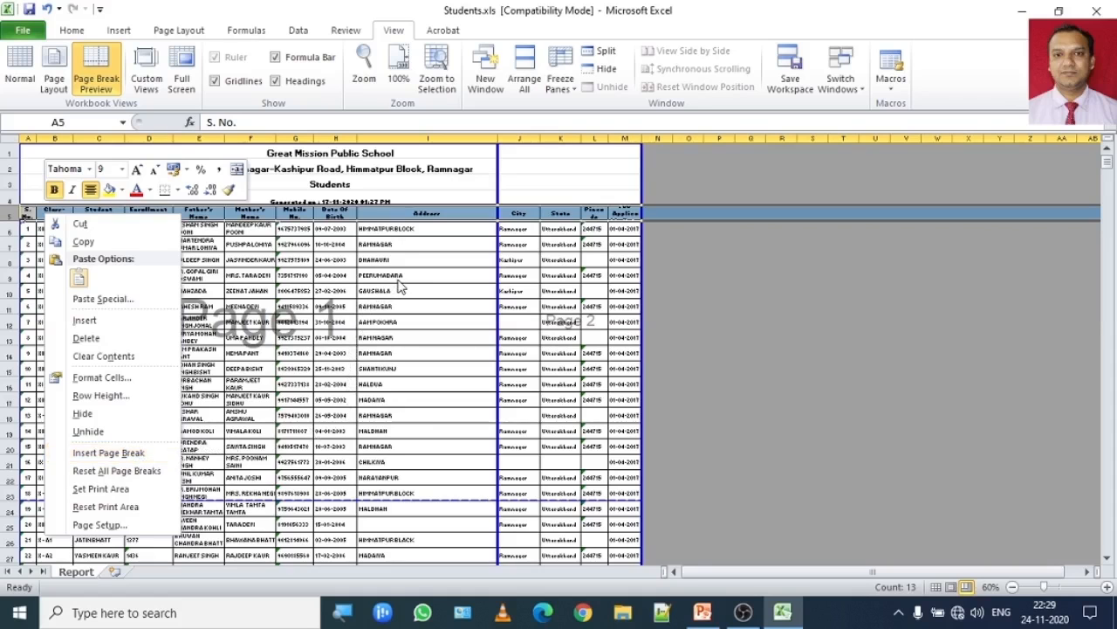
key("Escape")
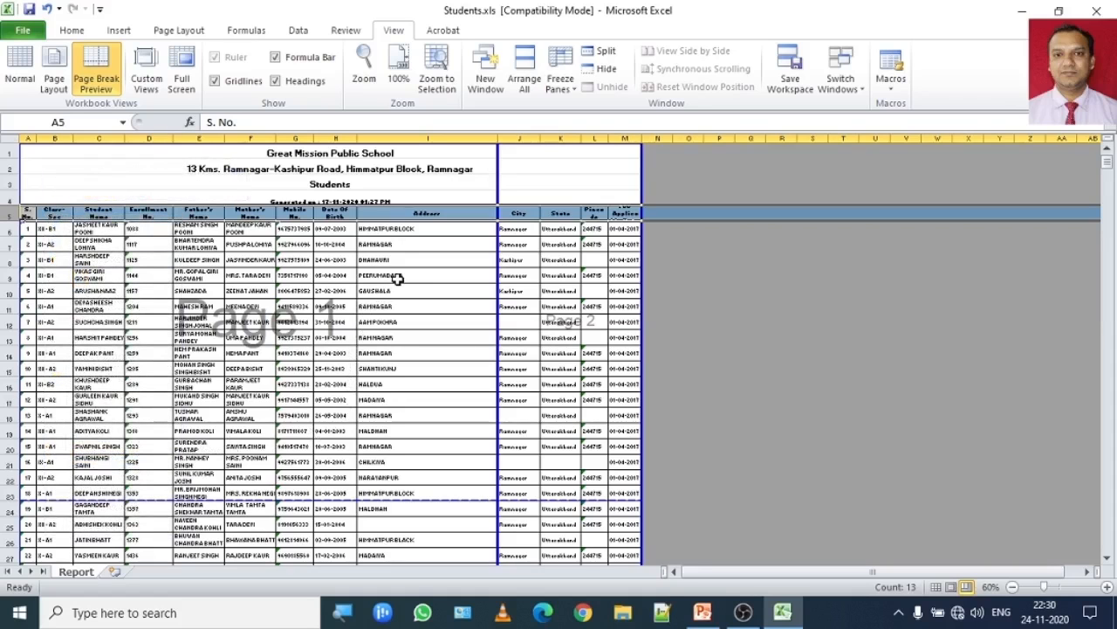